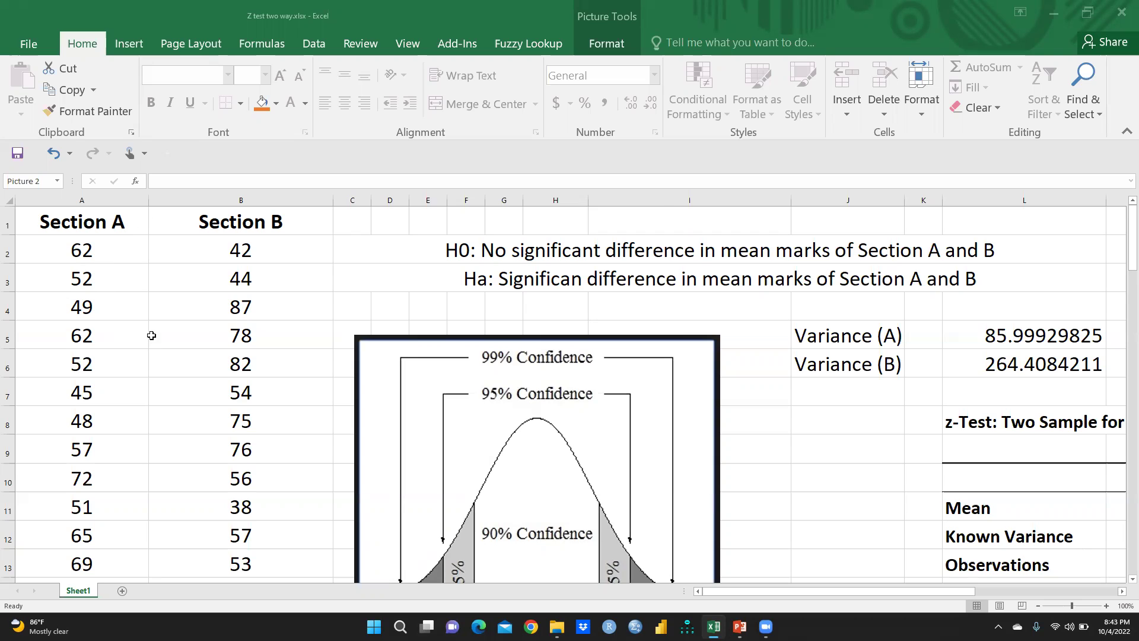
Scroll down past the picture to row 78, below the Section A and B marks.
scroll(89, 353, down, 4)
scroll(90, 353, down, 20)
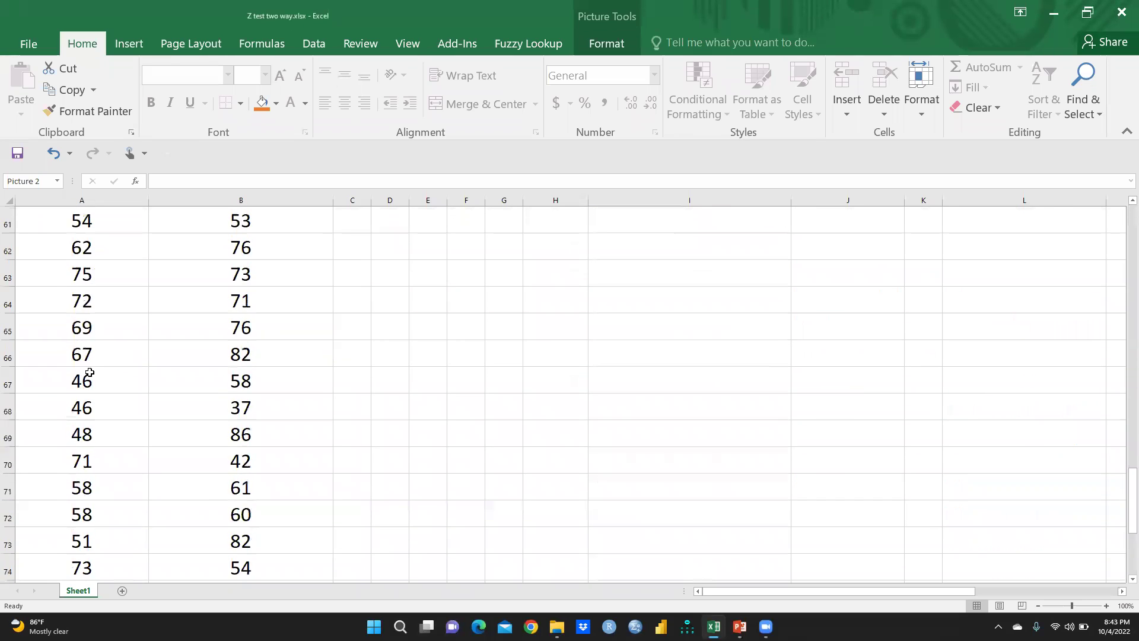
scroll(86, 384, down, 1)
scroll(84, 376, up, 2)
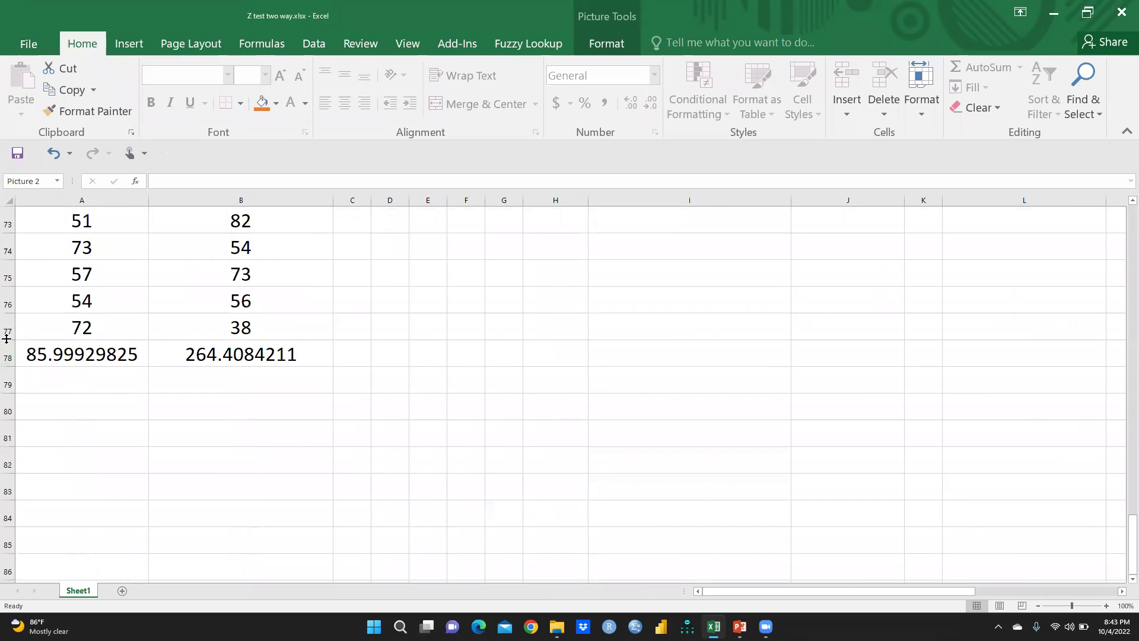
Clear the Section A and Section B variance values from A78 and B78.
click(89, 356)
key(Delete)
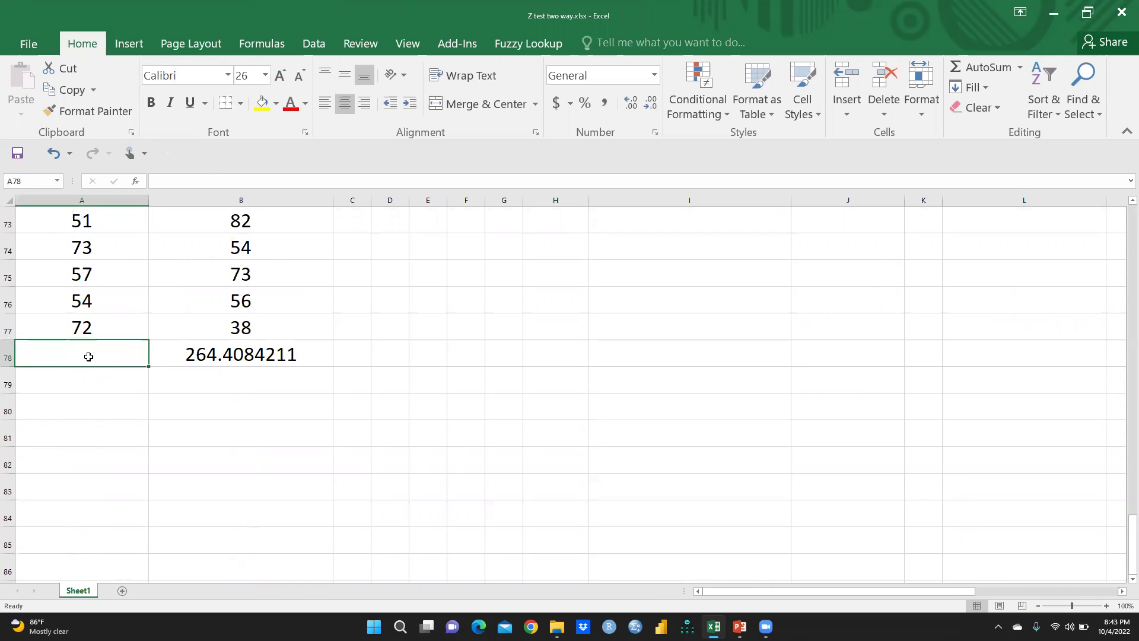
click(210, 358)
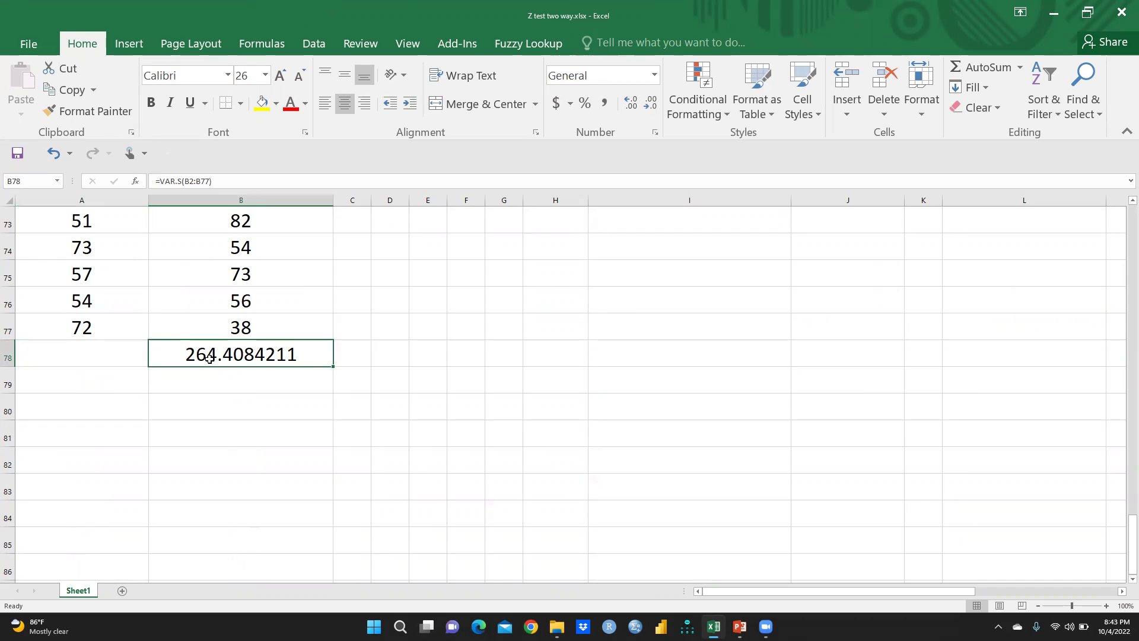
key(Delete)
scroll(213, 359, up, 20)
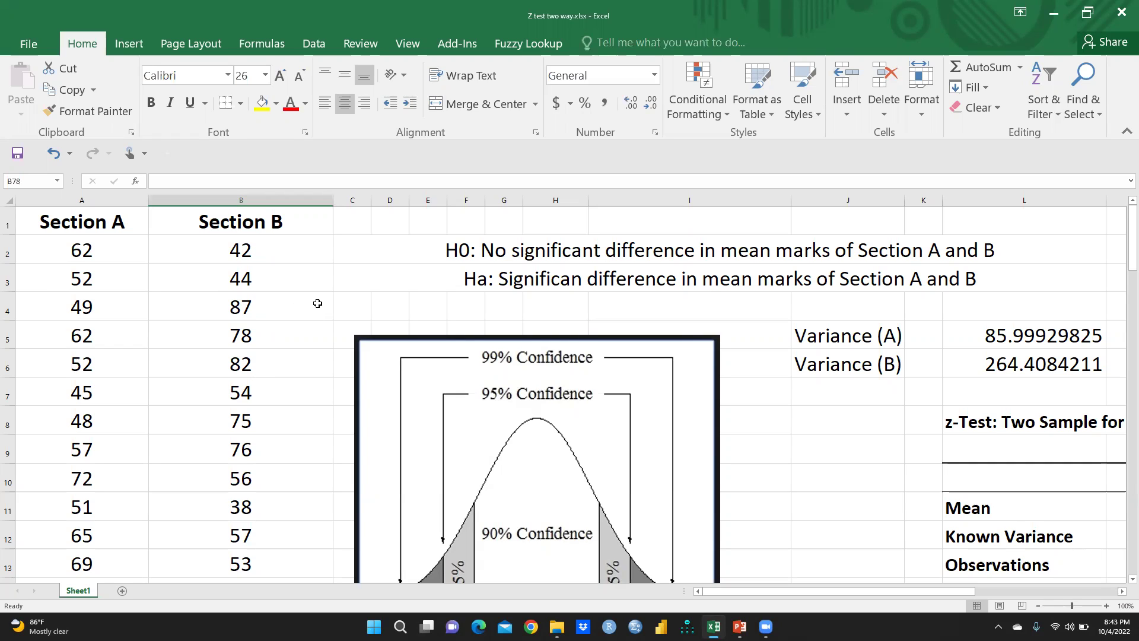
Insert the missing 't' in C3 so 'Significan' becomes 'Significant'.
double_click(591, 280)
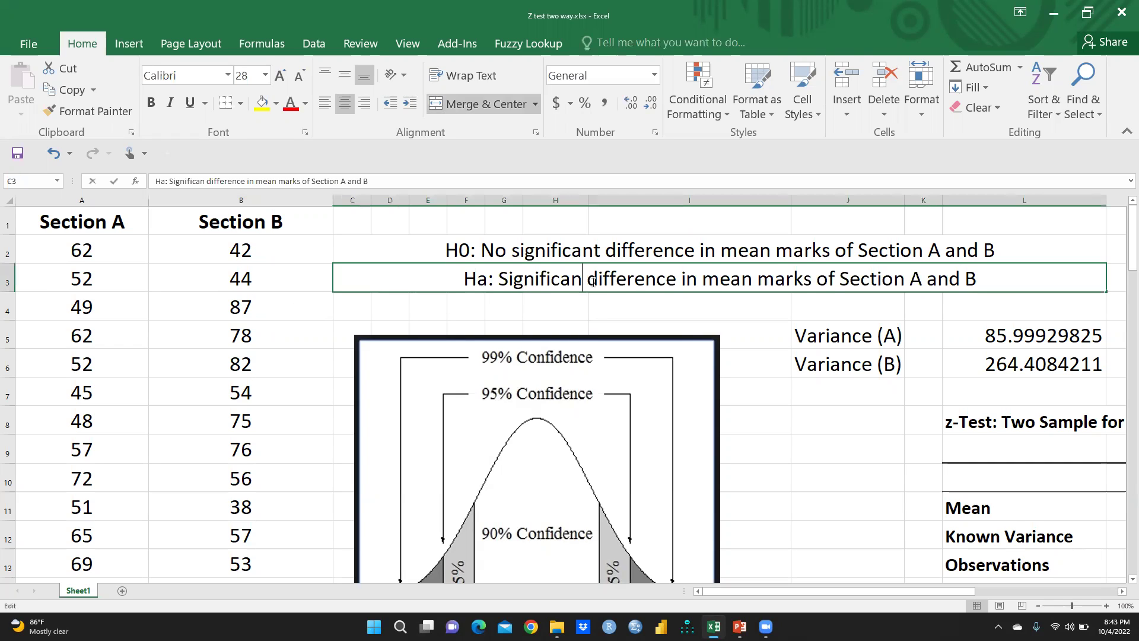
text(t)
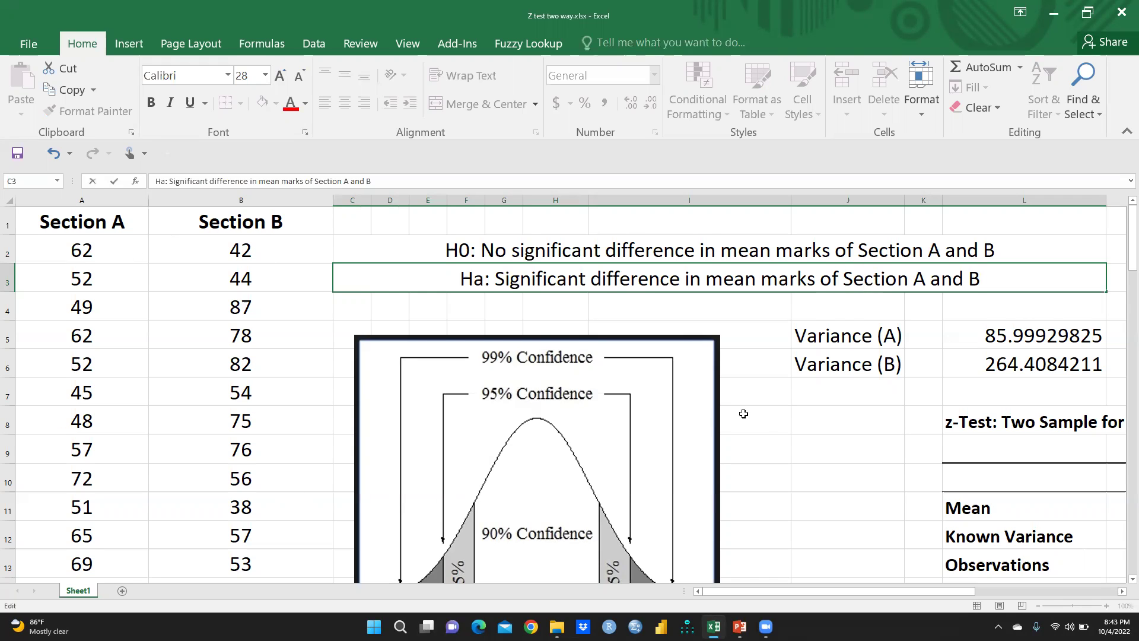
Start a VAR.S formula in empty cell A78 below the Section A marks.
scroll(677, 409, down, 1)
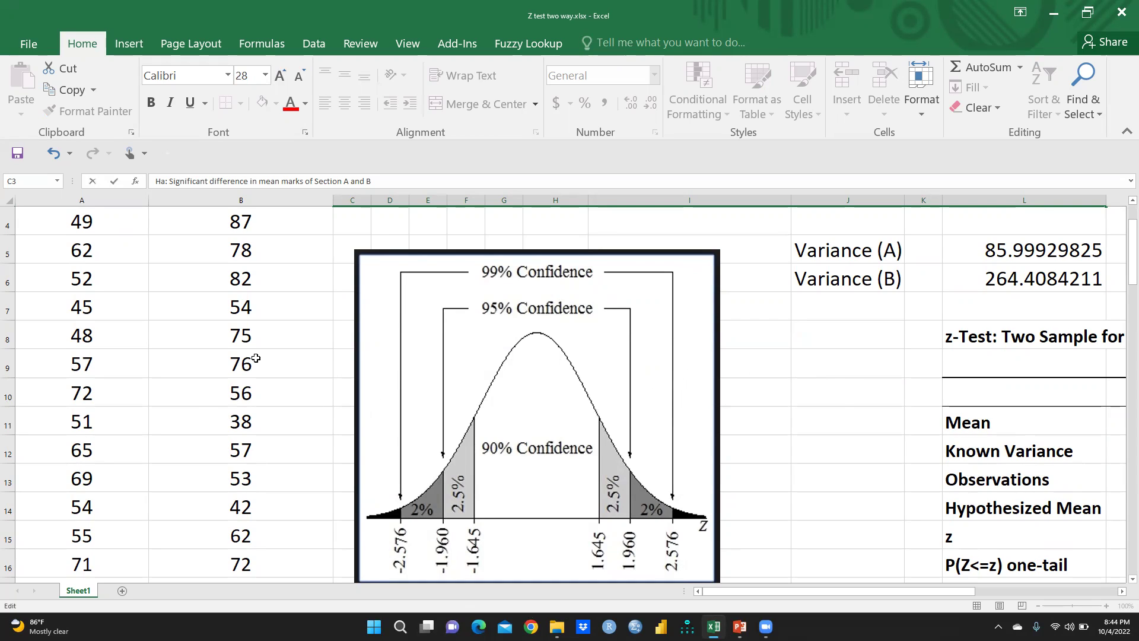
scroll(869, 381, up, 1)
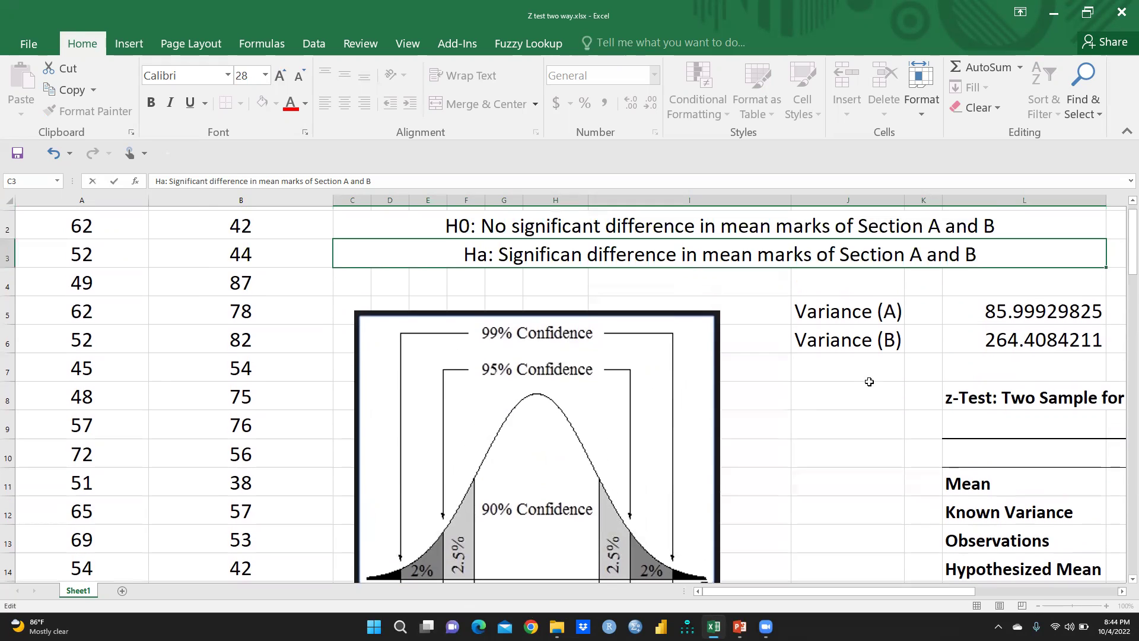
scroll(152, 440, down, 16)
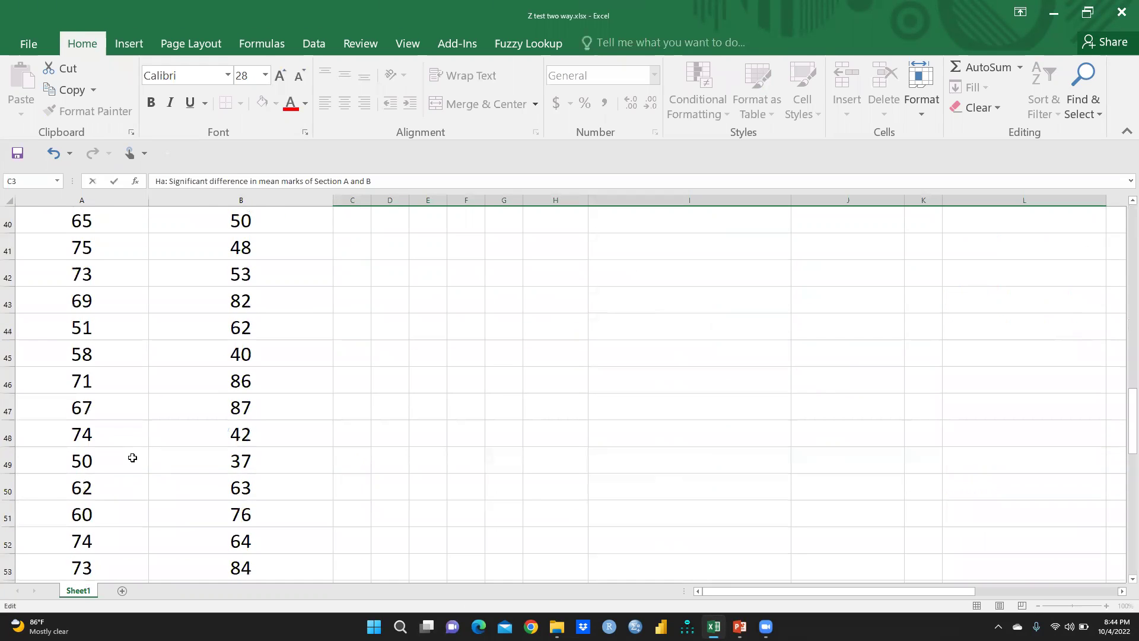
scroll(126, 468, down, 9)
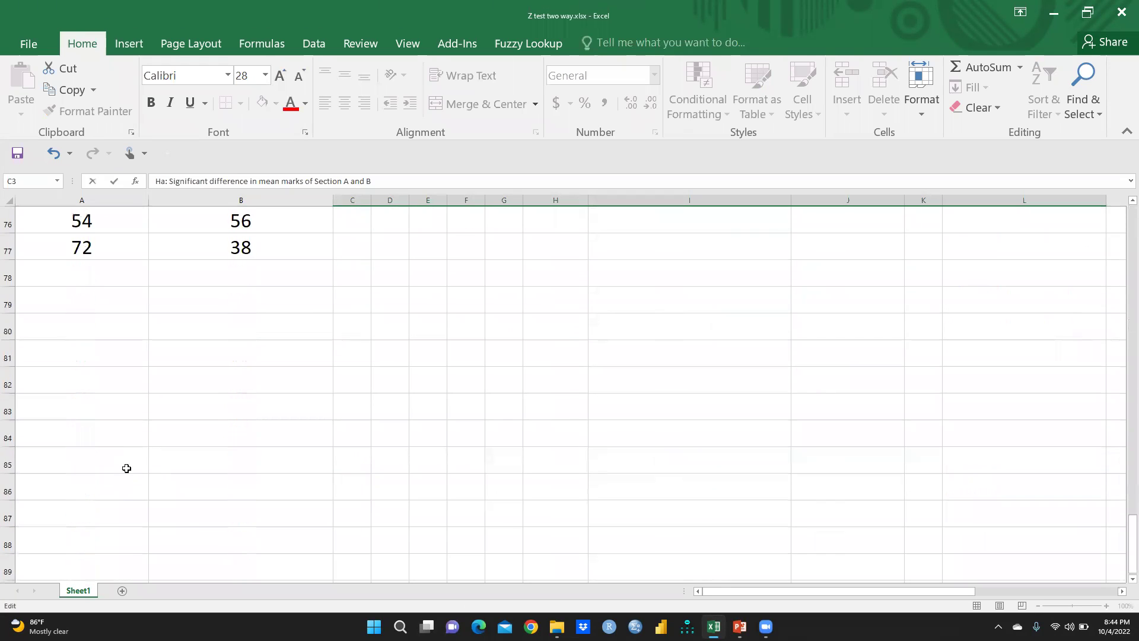
click(56, 282)
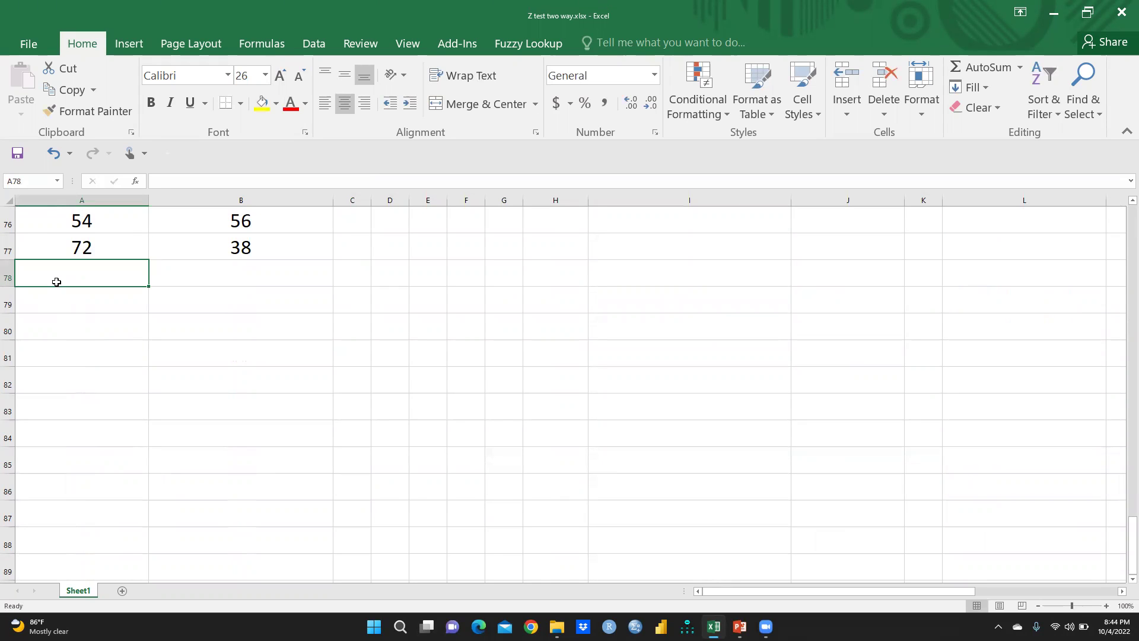
text(=var)
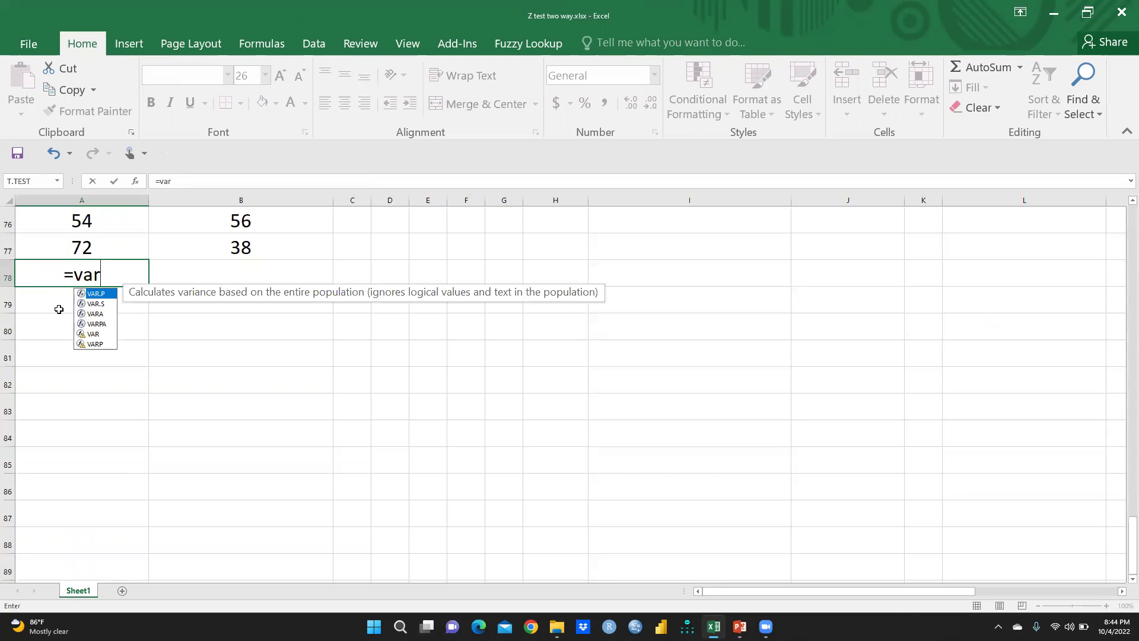
click(98, 305)
double_click(98, 305)
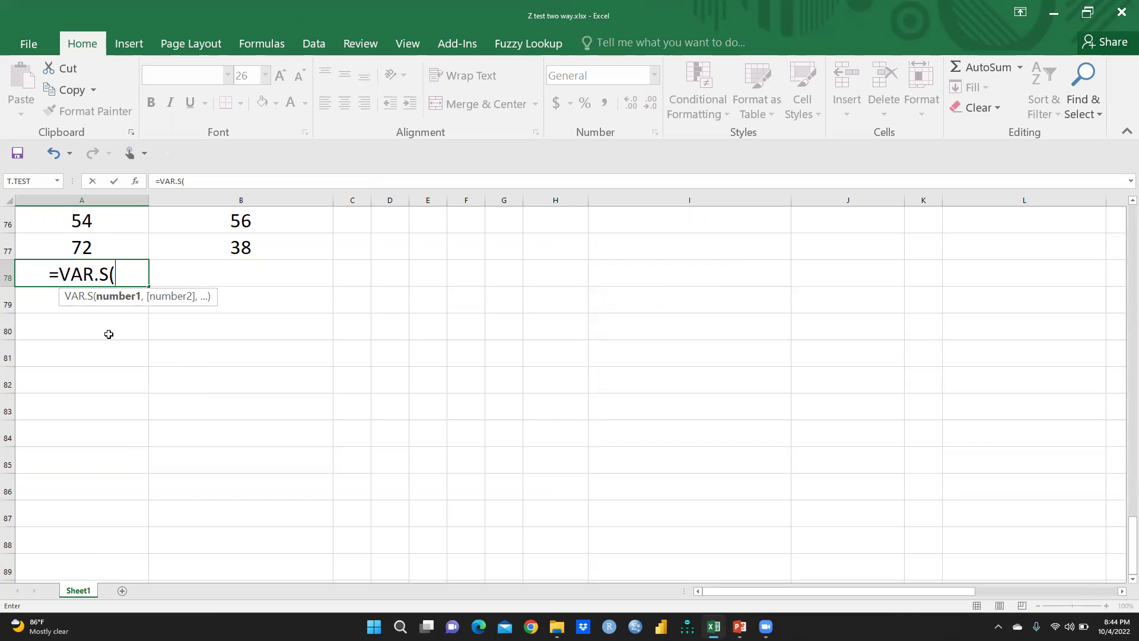
Complete the formula as =VAR.S(A2:A77), returning 85.99929825.
scroll(108, 333, up, 11)
scroll(107, 333, up, 14)
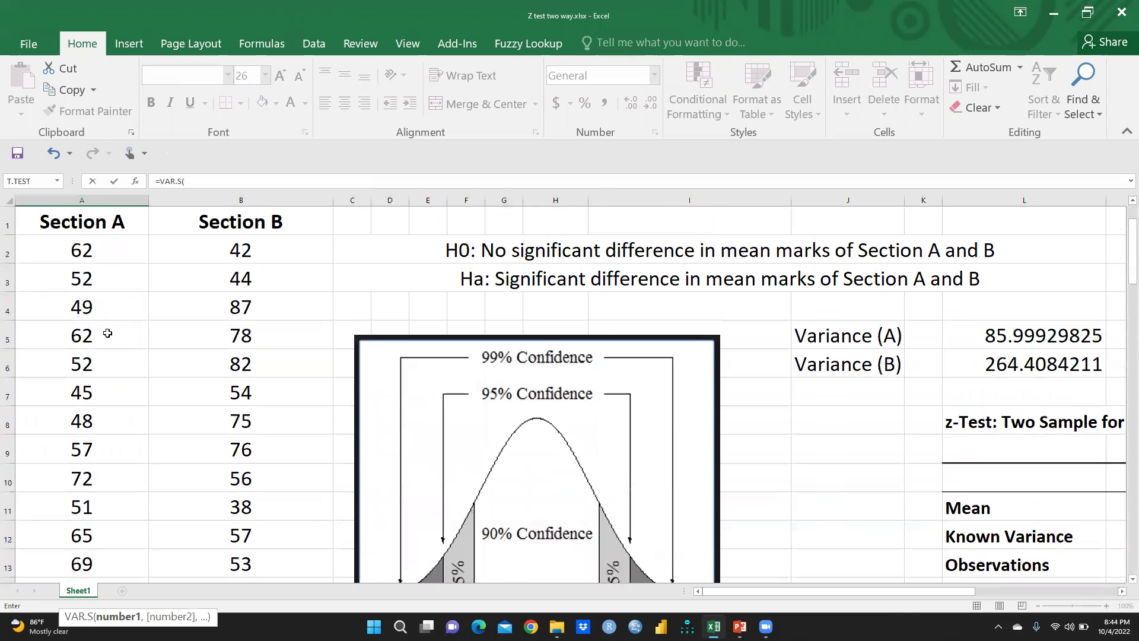
click(67, 247)
drag(67, 247, 79, 506)
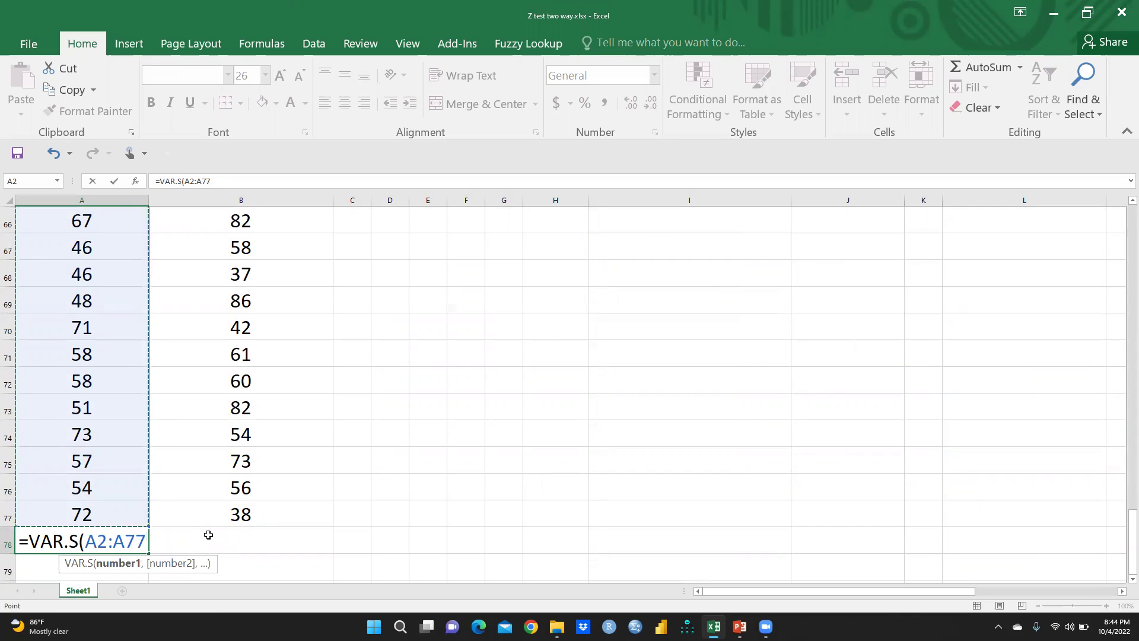
text())
key(ctrl+Return)
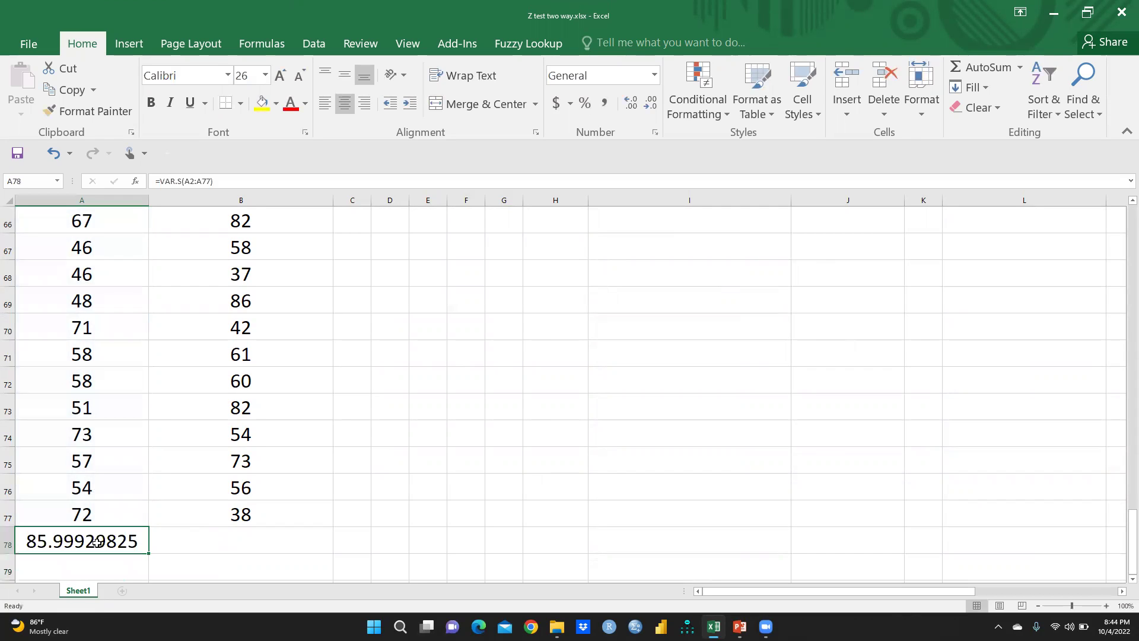
scroll(651, 457, up, 5)
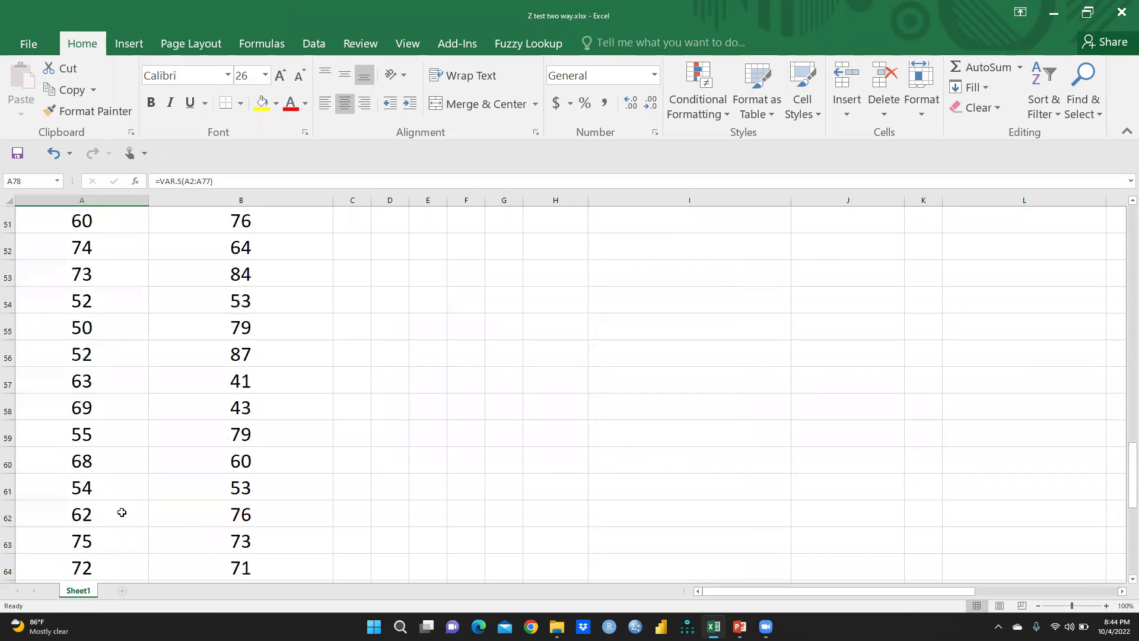
scroll(89, 558, down, 4)
scroll(822, 372, up, 19)
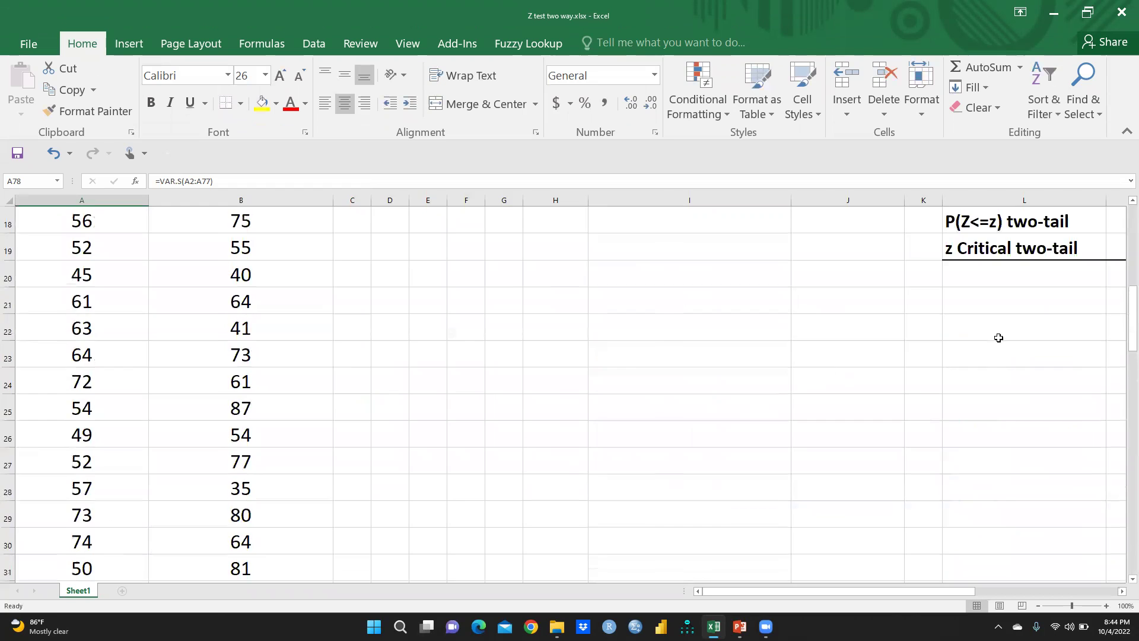
scroll(1024, 239, up, 2)
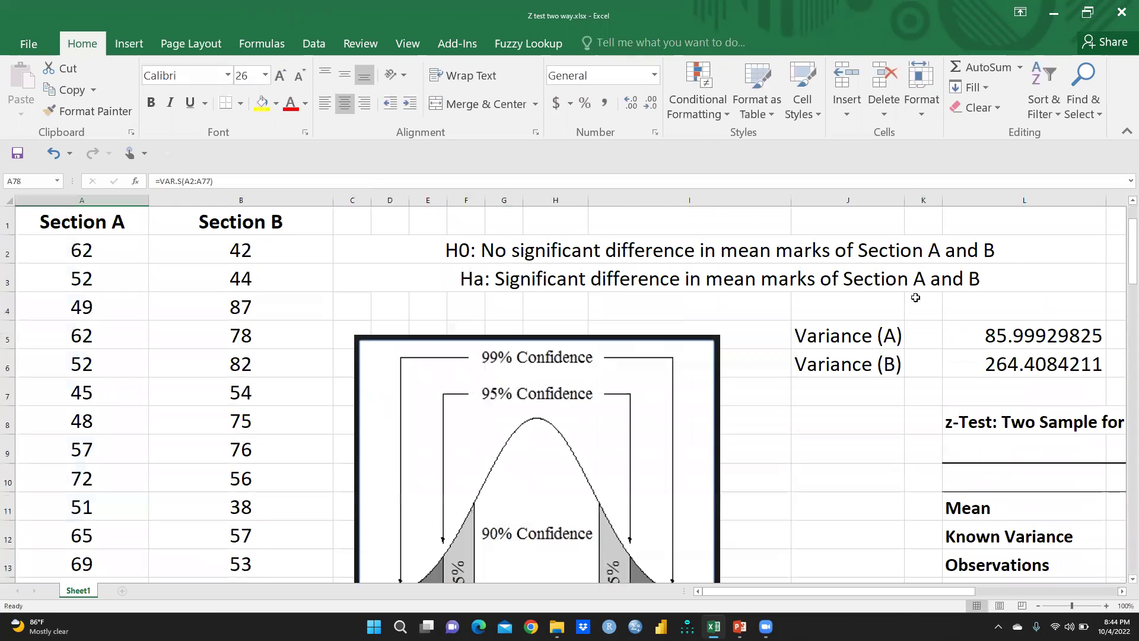
Check Variance (A) in L5, then fill A78's formula into B78 for 264.4084211.
click(852, 332)
click(1022, 328)
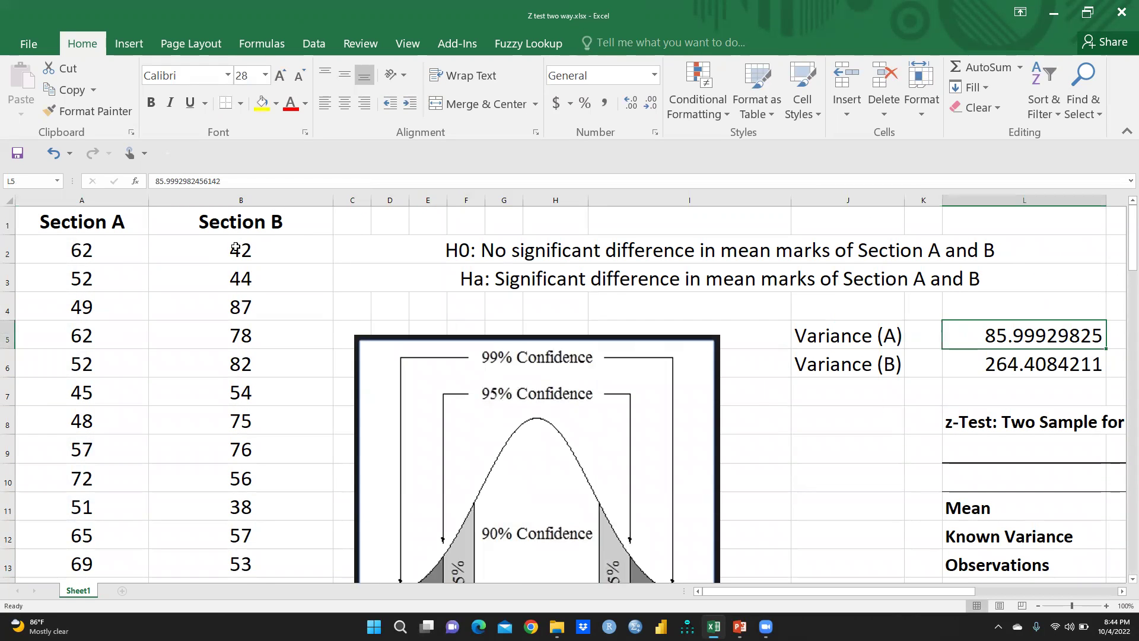
scroll(241, 286, down, 20)
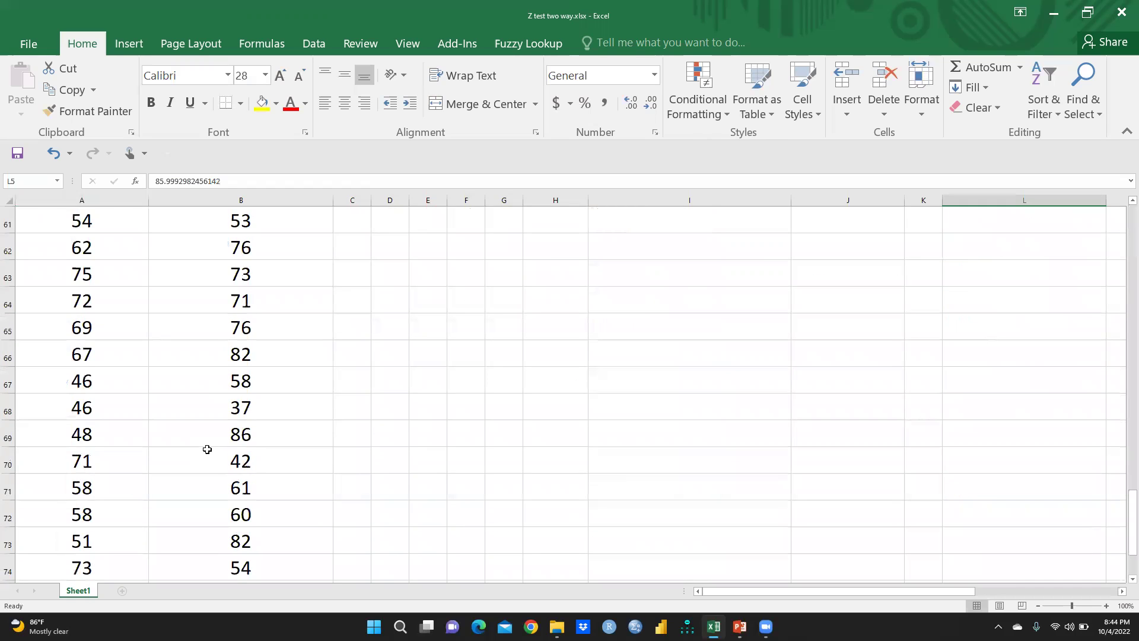
click(224, 337)
click(226, 353)
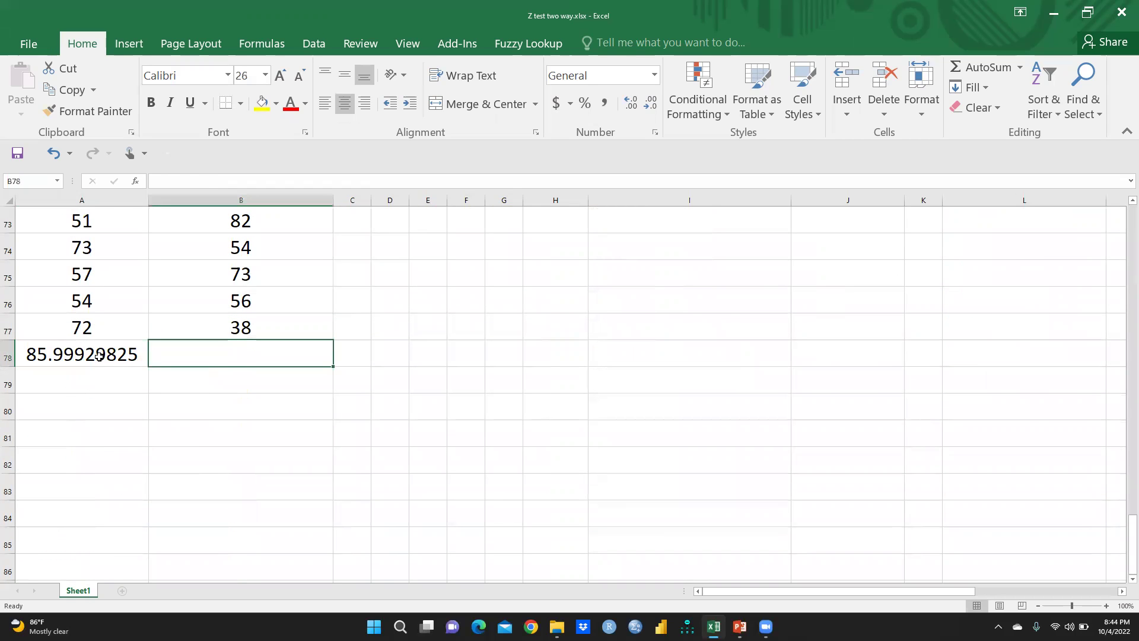
click(139, 366)
drag(148, 366, 280, 356)
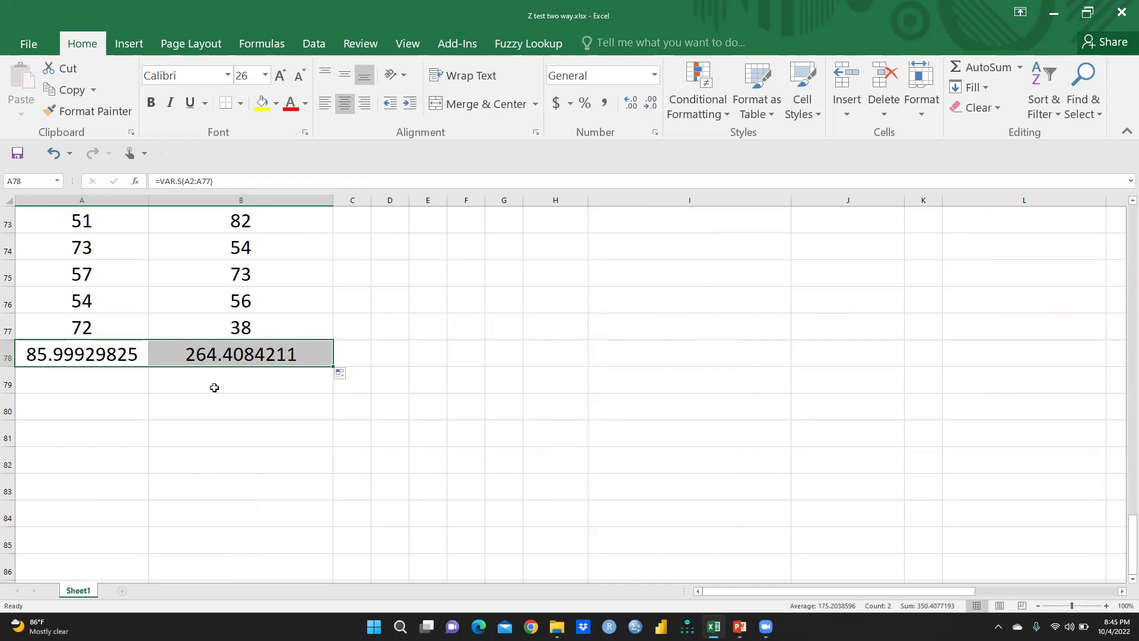
Select both temporary variance results in A78:B78.
click(487, 432)
drag(31, 352, 234, 353)
scroll(948, 339, up, 17)
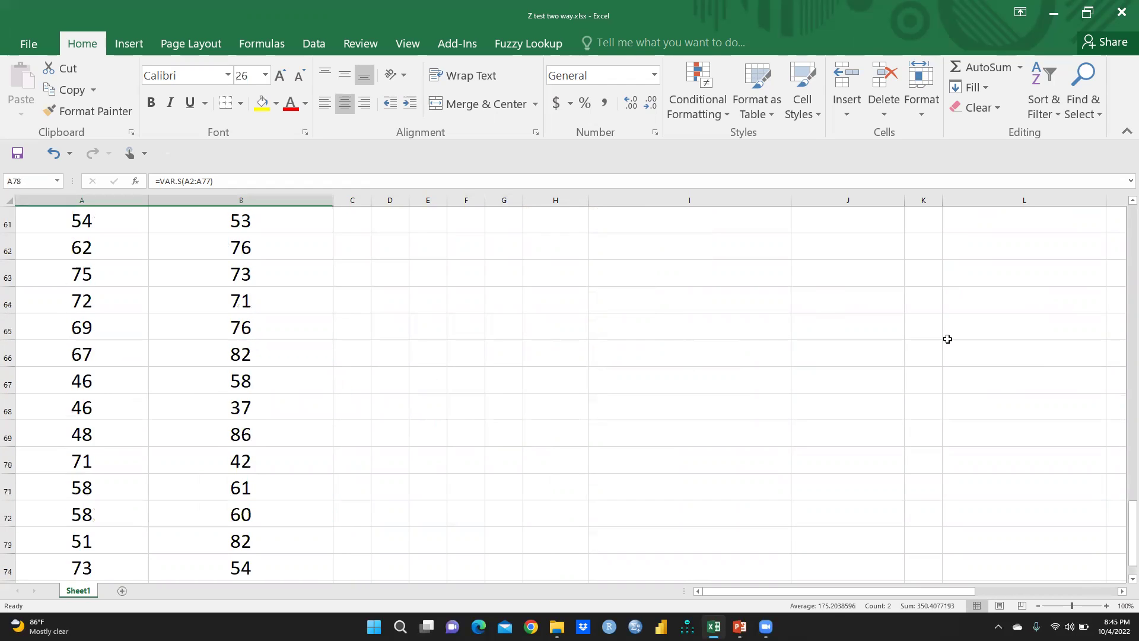
scroll(948, 340, up, 6)
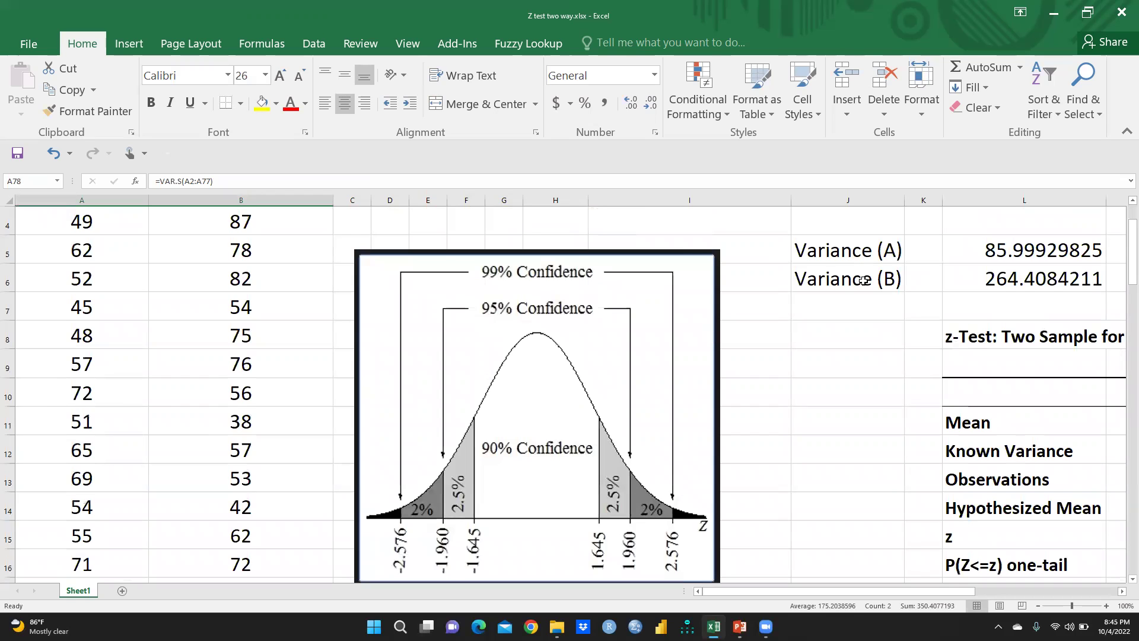
scroll(318, 465, down, 19)
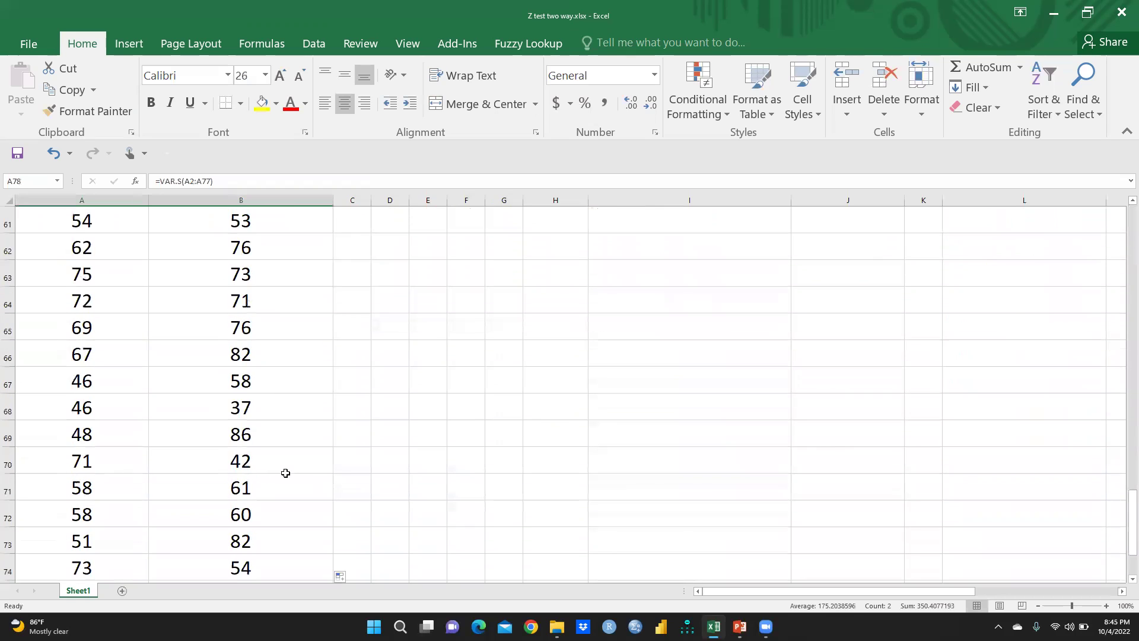
scroll(285, 473, down, 5)
Delete the A78:B78 variances and bring up Data Analysis from the Data tab.
key(Delete)
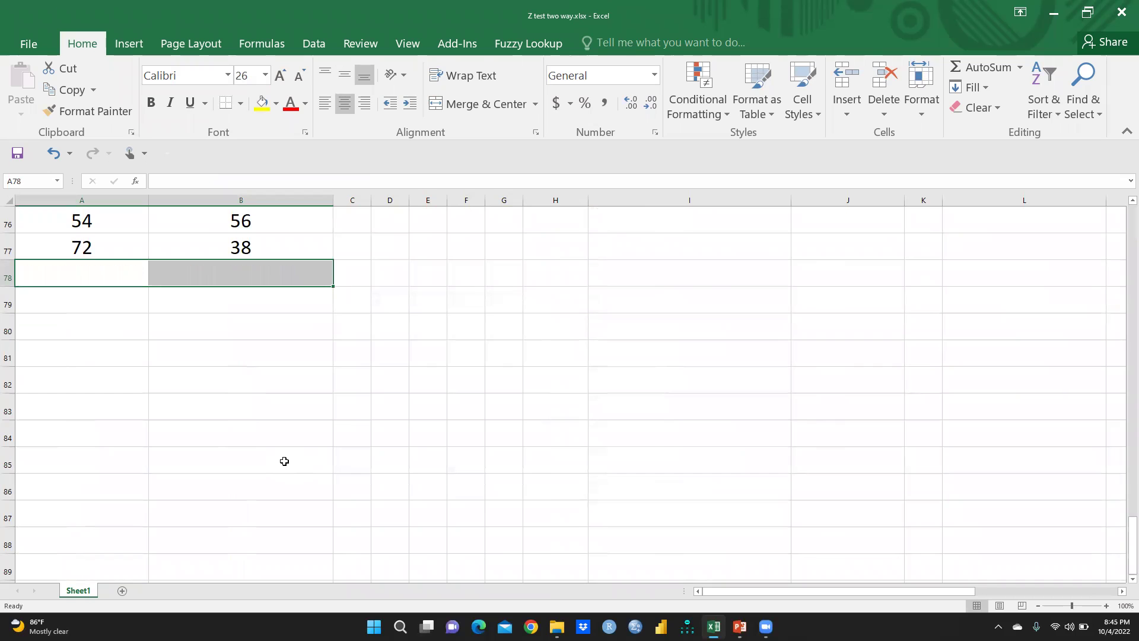
scroll(300, 474, up, 20)
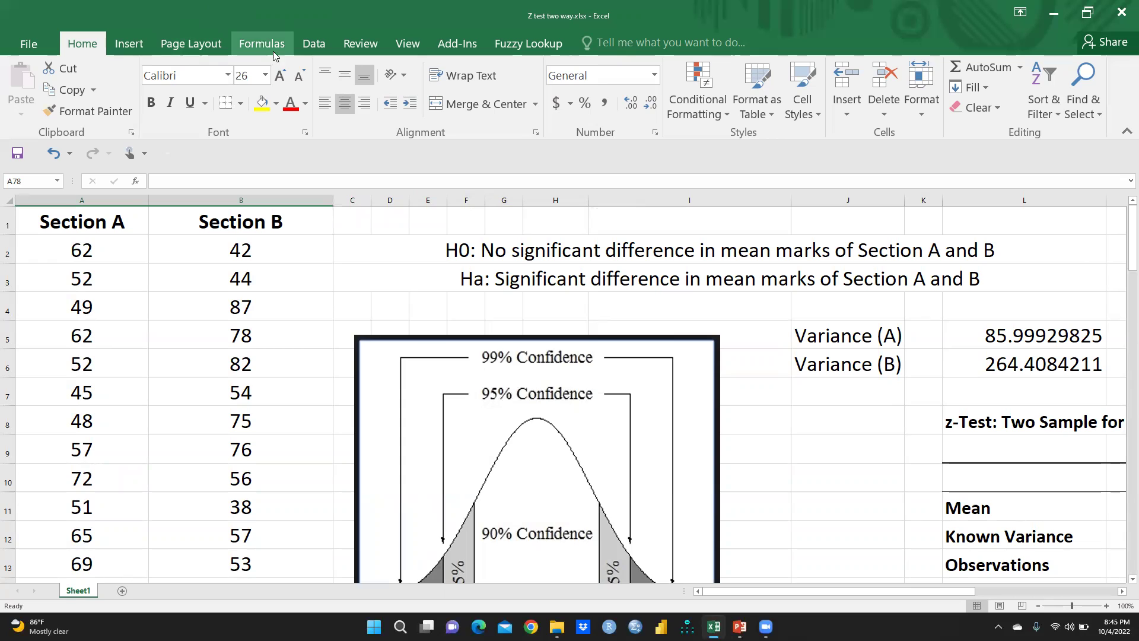
click(311, 48)
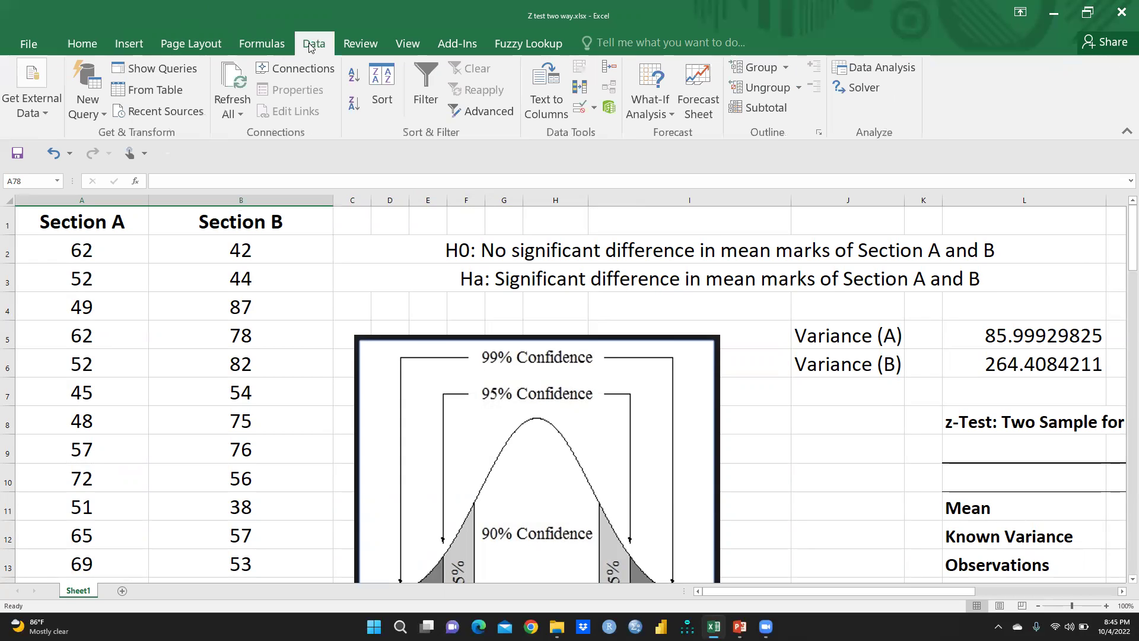
click(894, 66)
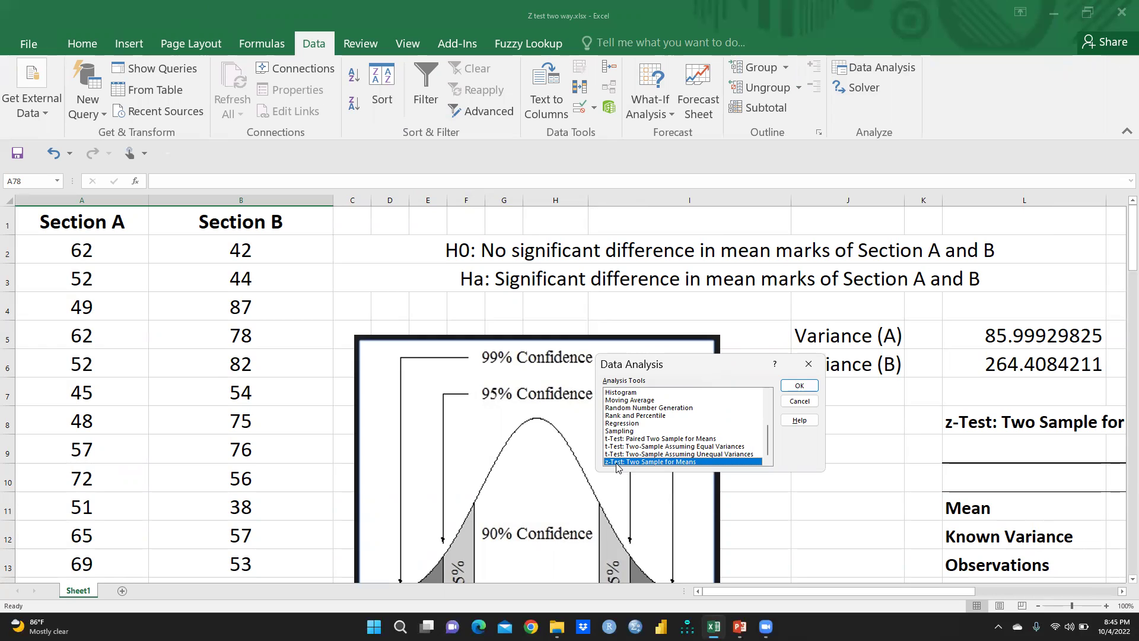
Start the z-Test: Two Sample for Means with Variable 1 Range $A$1:$A$77.
click(799, 385)
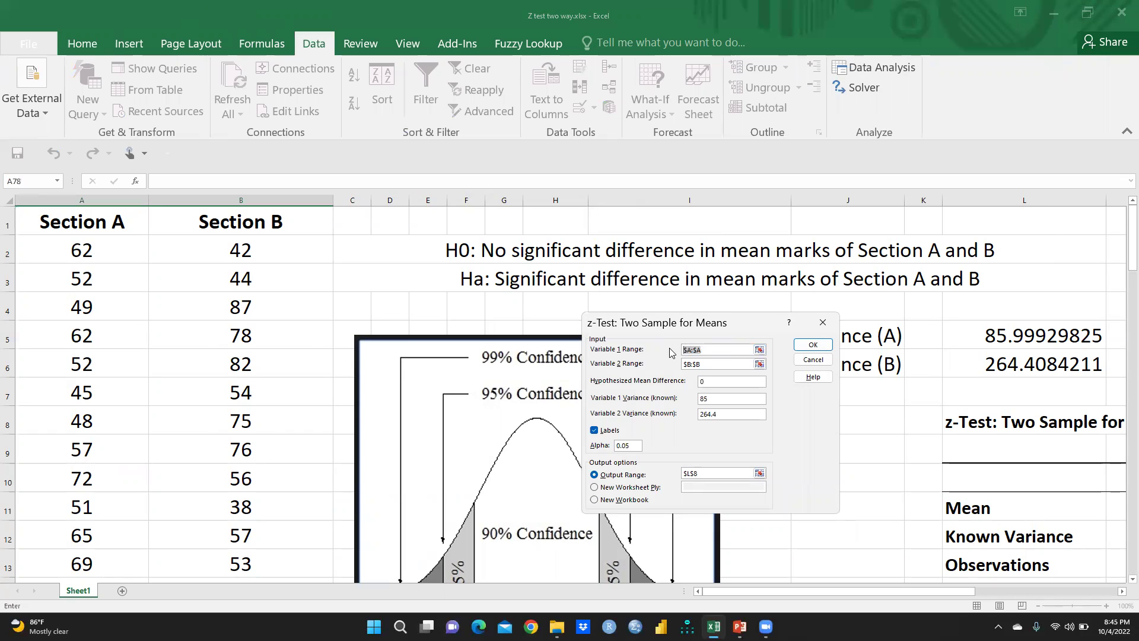
drag(704, 367, 649, 370)
key(BackSpace)
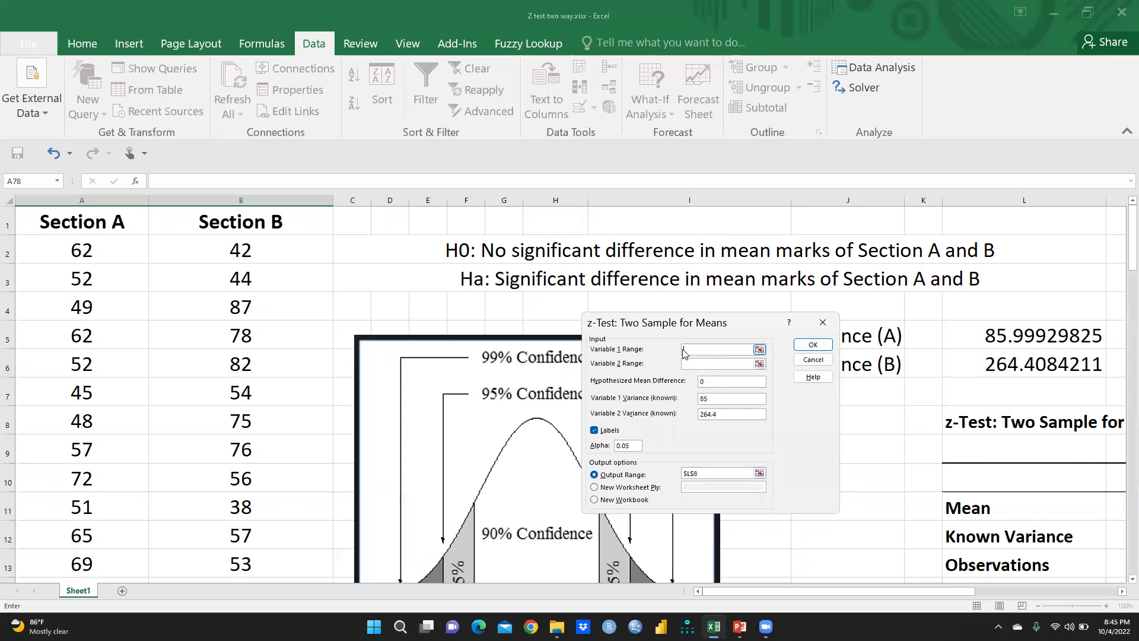
drag(84, 214, 73, 541)
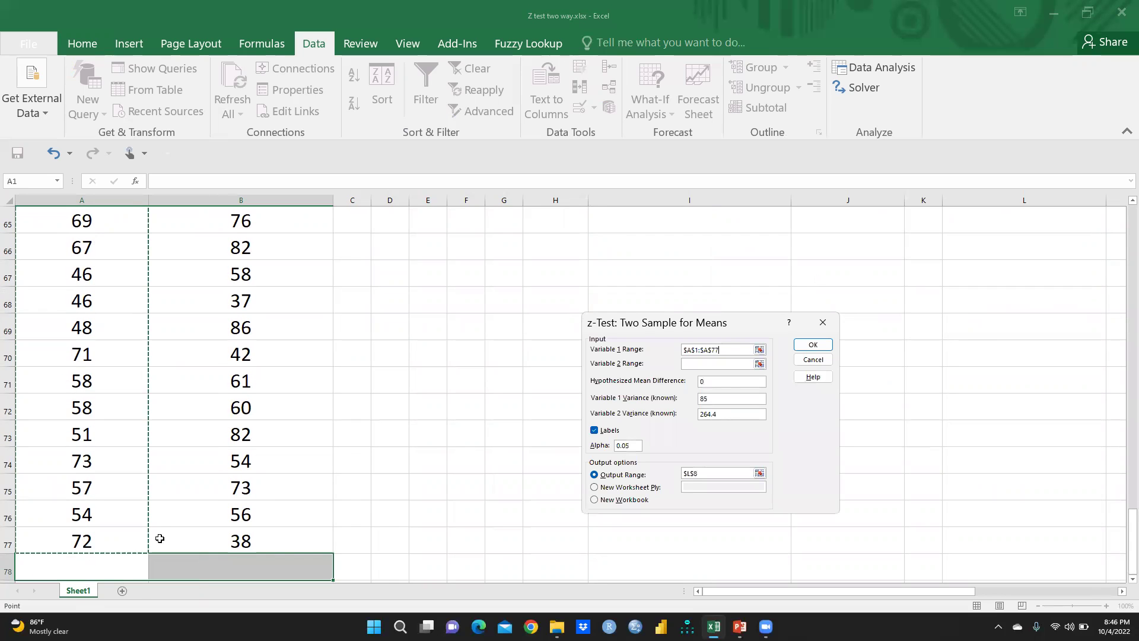
Set Variable 2 Range to the Section B marks $B$1:$B$77.
click(693, 362)
scroll(302, 374, up, 14)
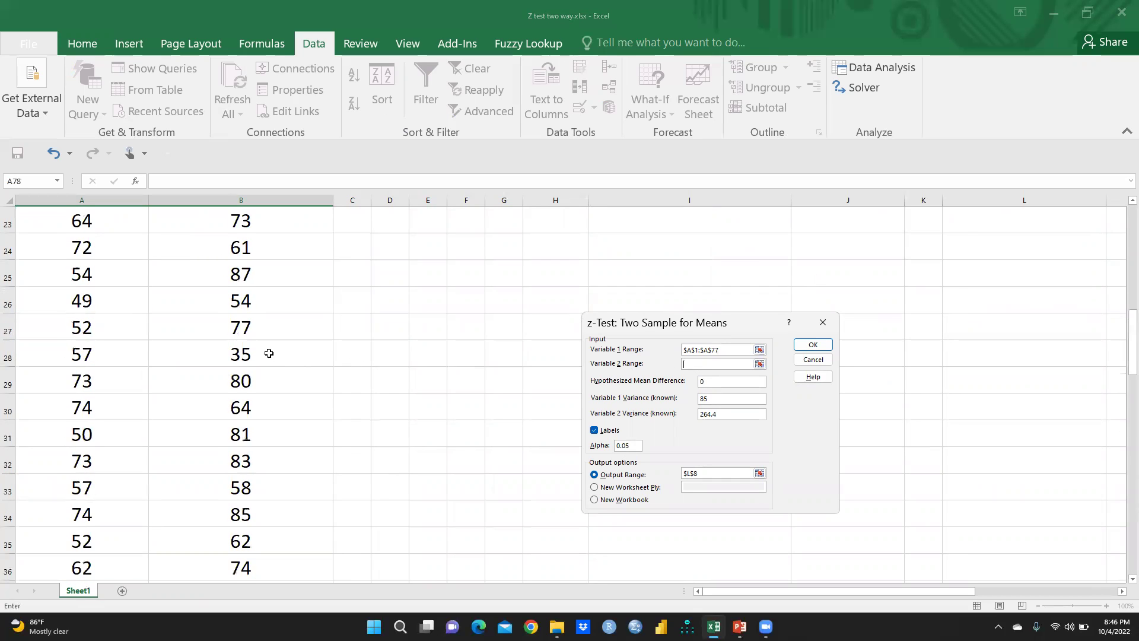
scroll(269, 353, up, 7)
drag(254, 222, 249, 616)
drag(247, 527, 242, 540)
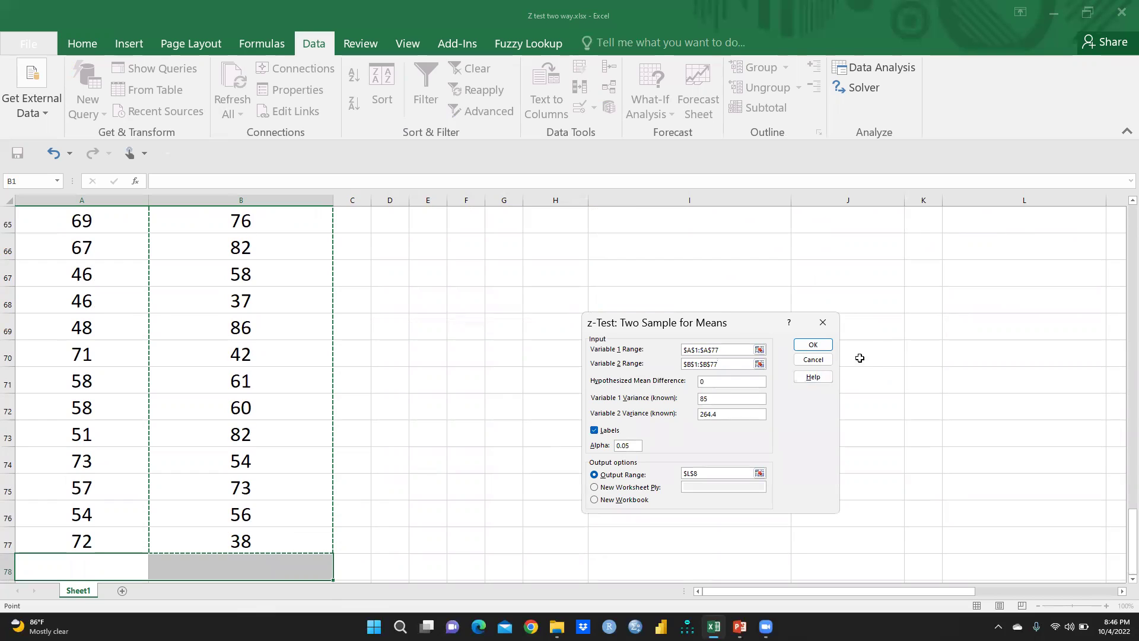
click(712, 384)
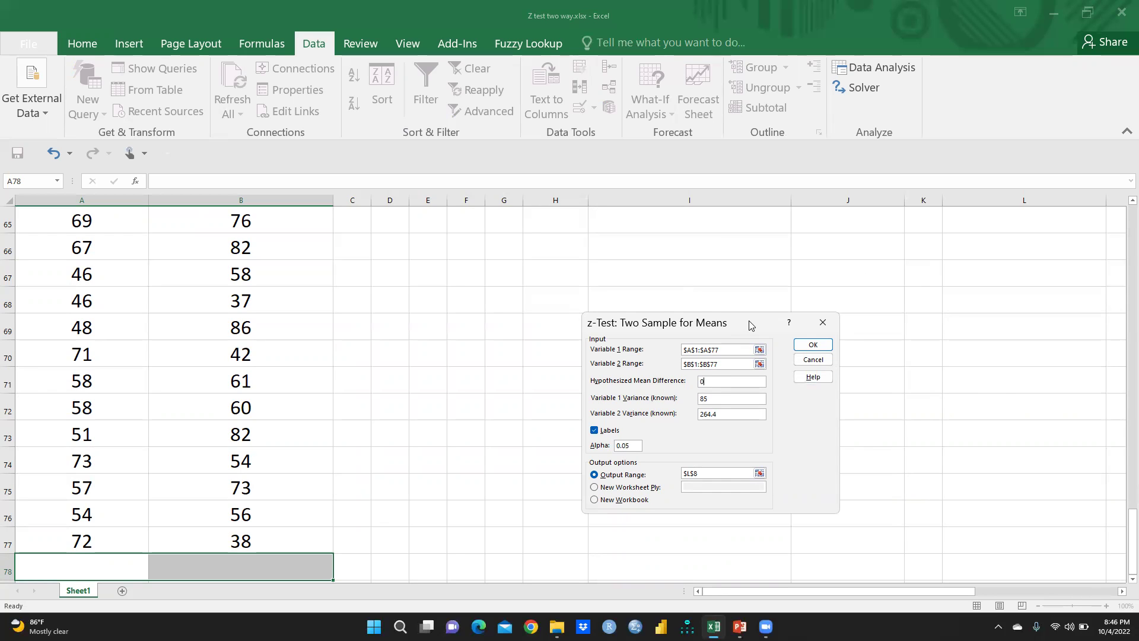
drag(748, 328, 771, 205)
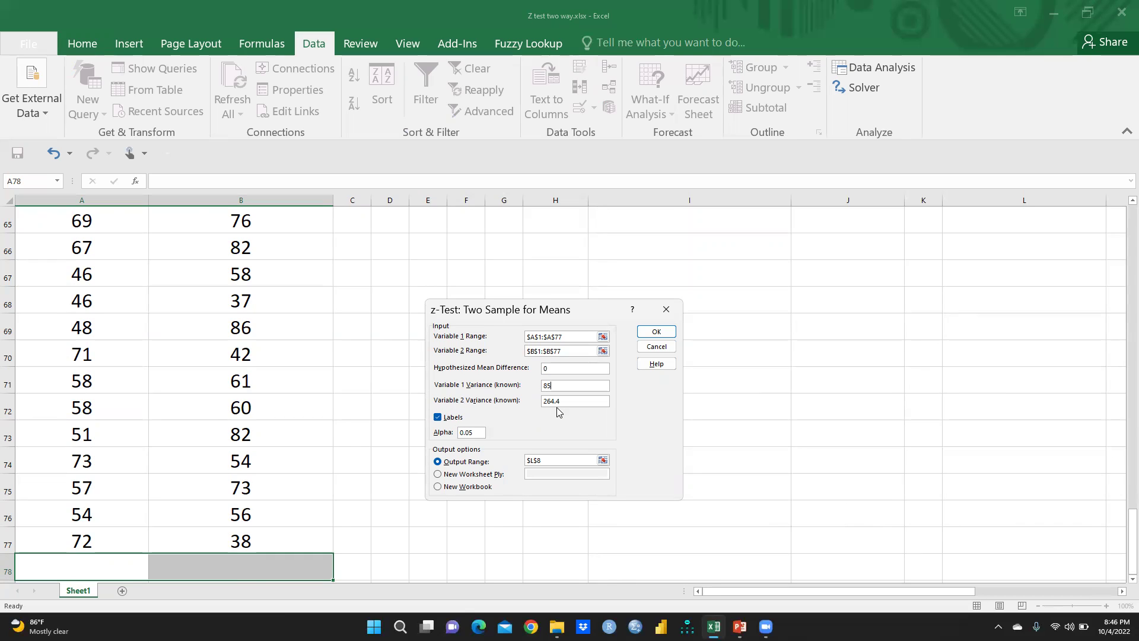
click(437, 418)
click(438, 418)
Replace output range $L$8 with $I$22 and run the z-test, giving z = -1.018684837.
double_click(548, 457)
key(BackSpace)
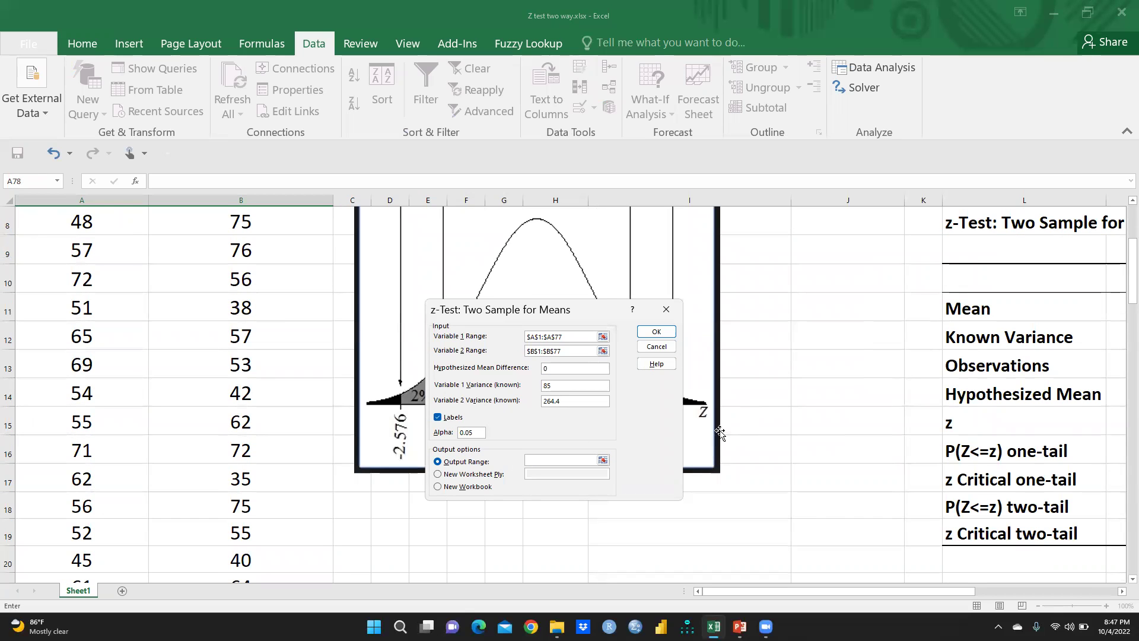
scroll(900, 339, up, 1)
scroll(900, 339, up, 2)
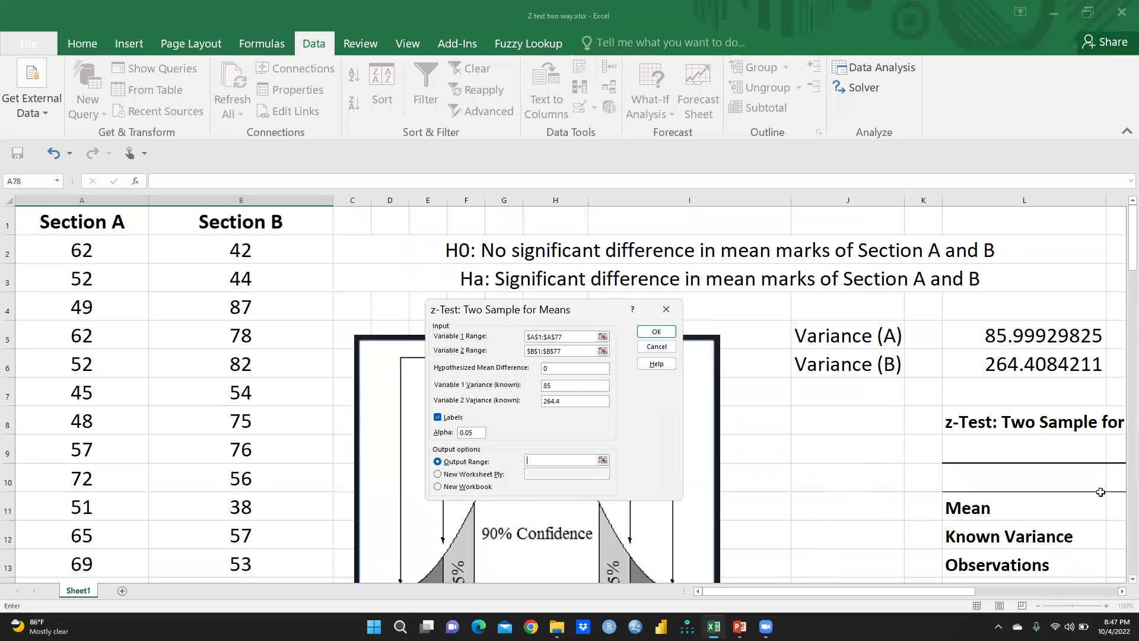
drag(1123, 261, 1123, 333)
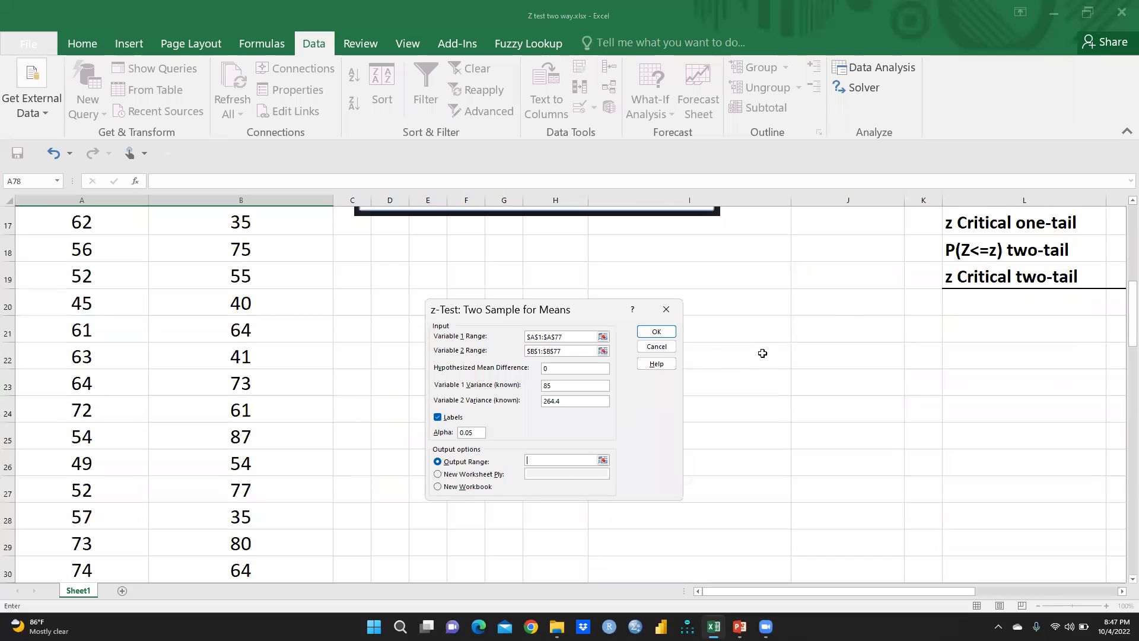
click(752, 356)
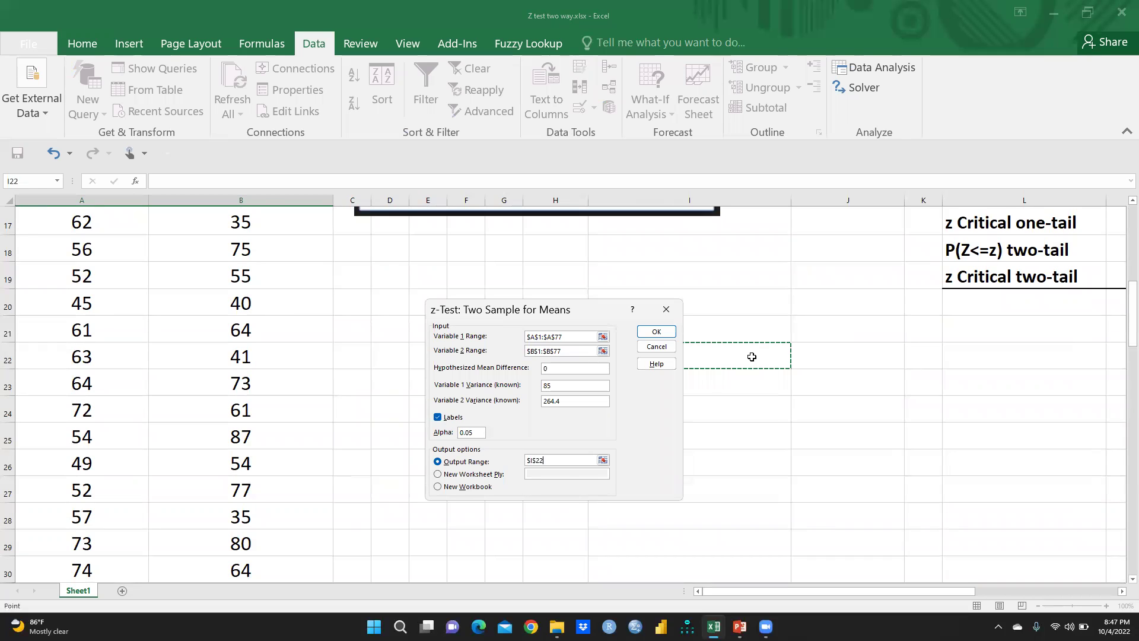
click(657, 331)
scroll(785, 414, down, 2)
scroll(716, 321, up, 2)
drag(684, 350, 935, 356)
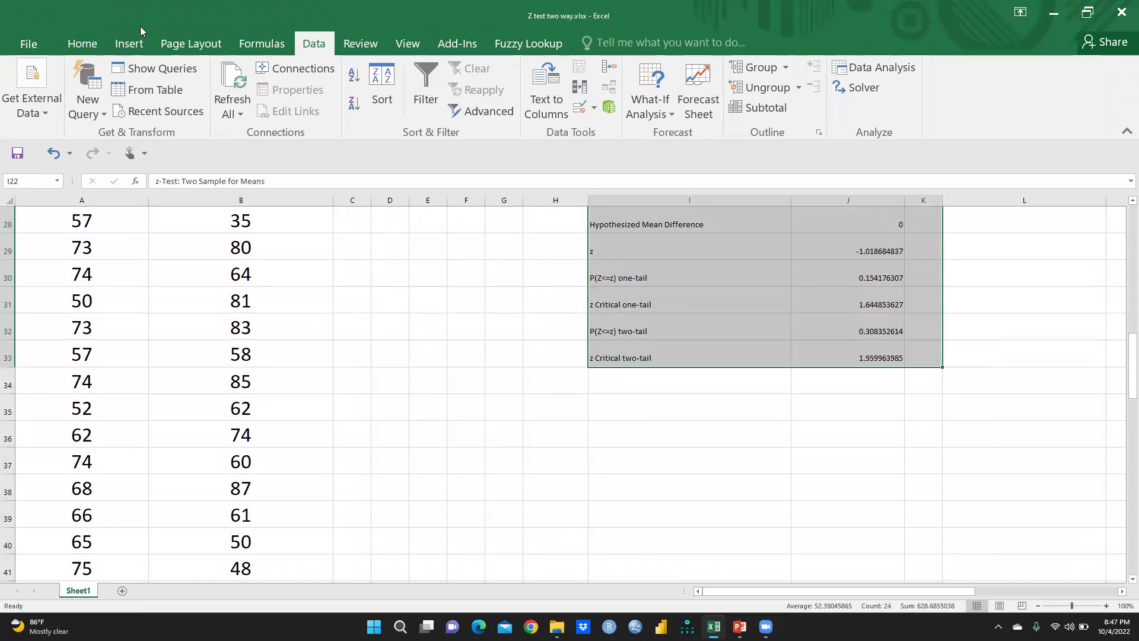
Make the z-test output table 24 point bold and widen column K.
click(75, 46)
click(265, 75)
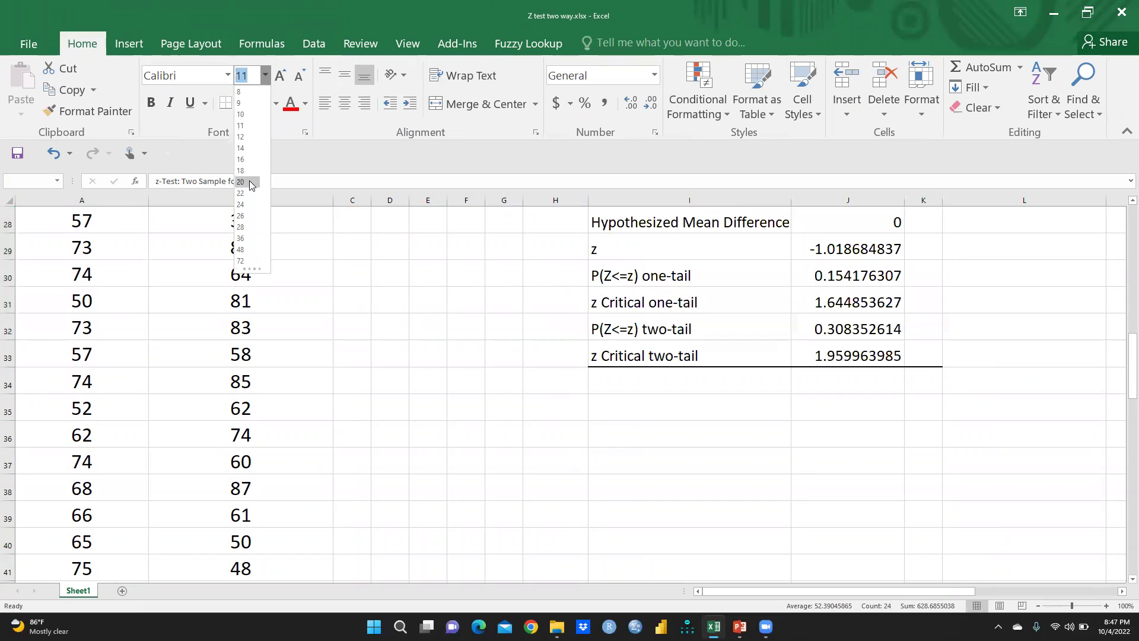
click(240, 204)
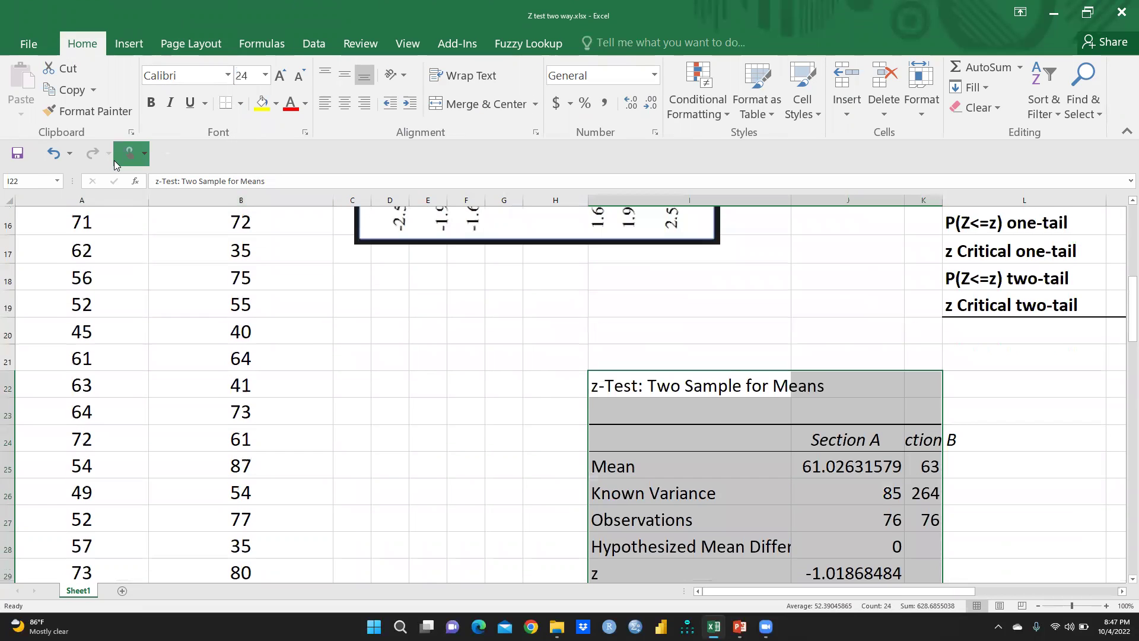
click(151, 103)
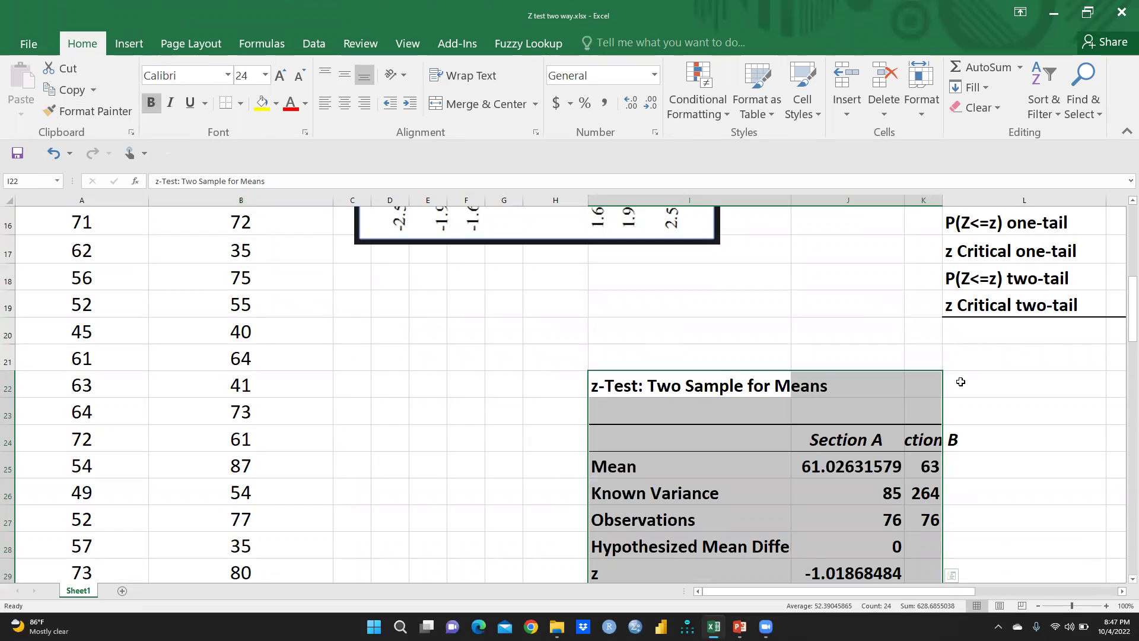
drag(943, 200, 988, 214)
Check known variances 85 and 264.4 and 76 observations each, then widen column I.
scroll(771, 356, down, 2)
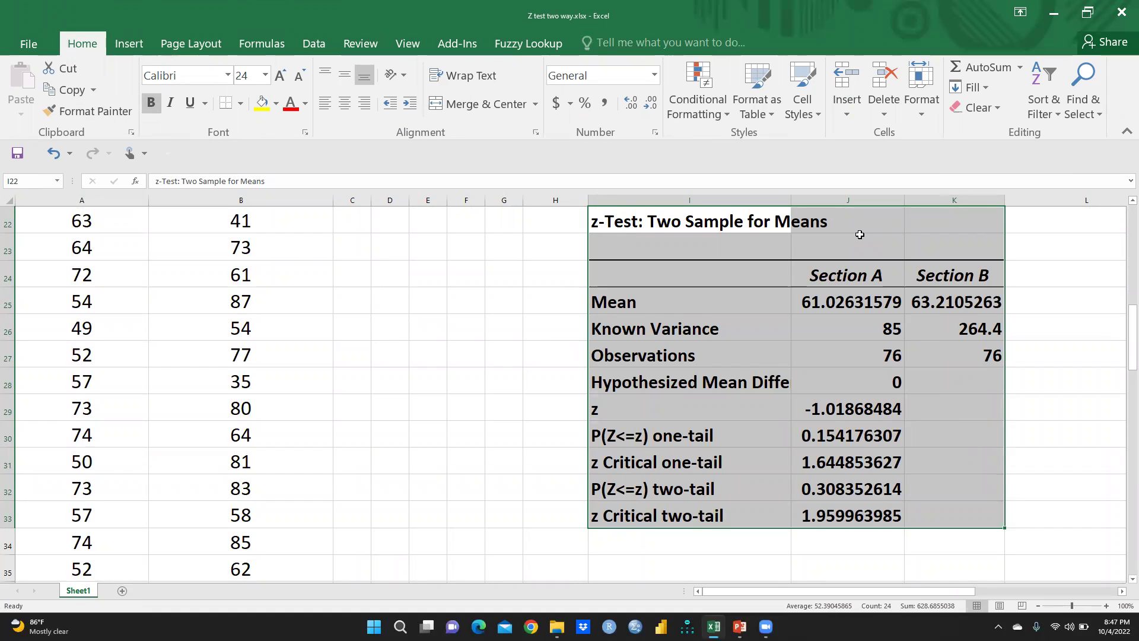
click(947, 284)
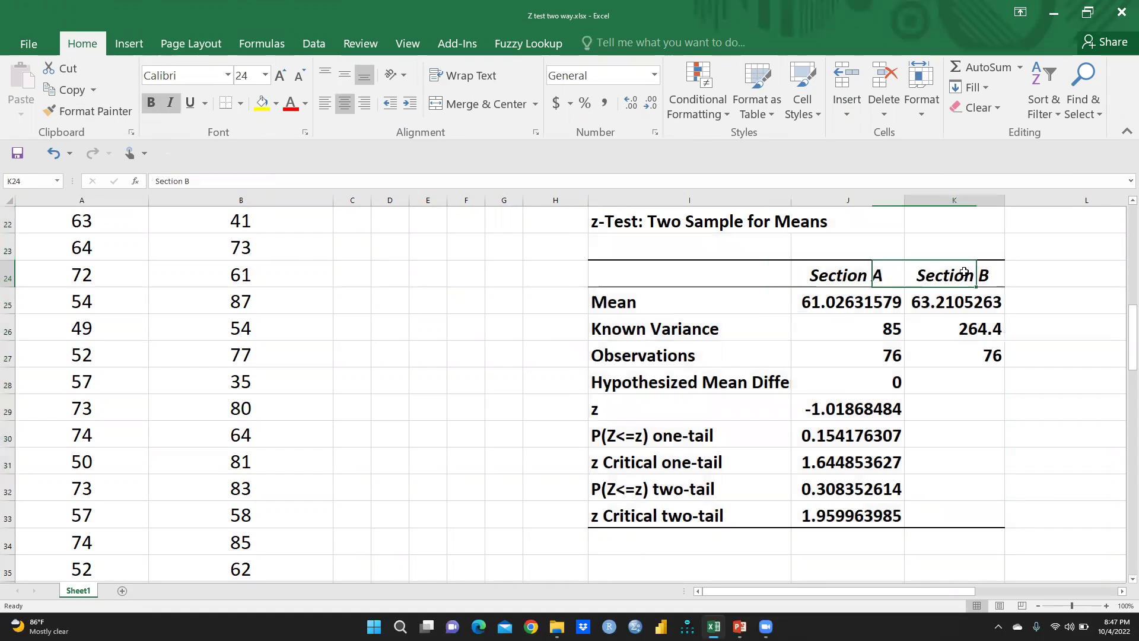
click(635, 302)
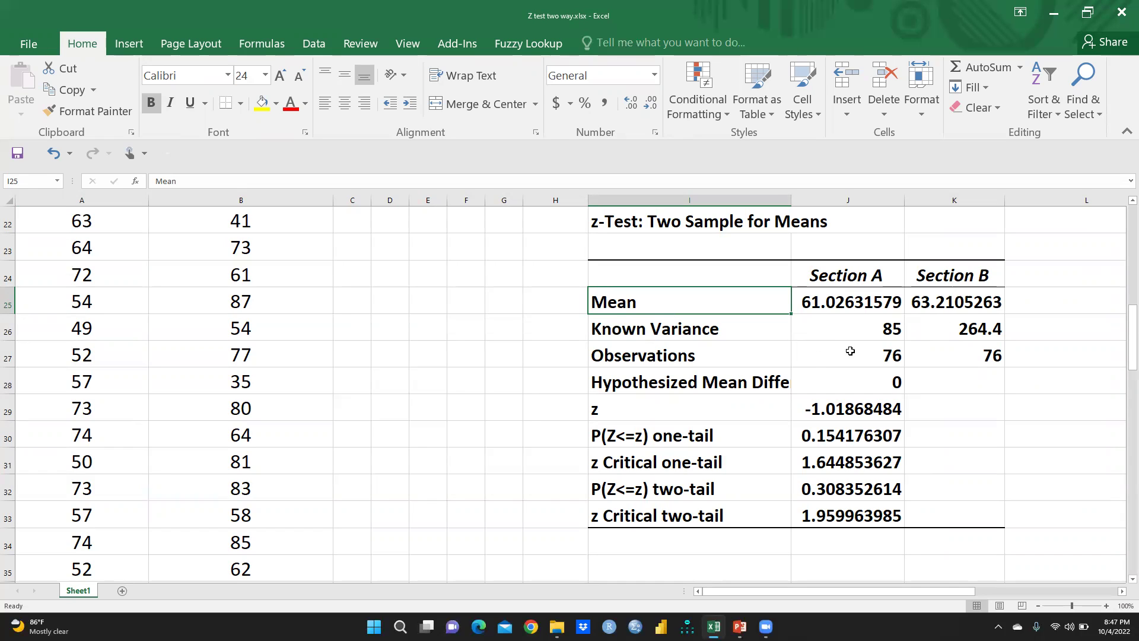
click(652, 331)
click(852, 326)
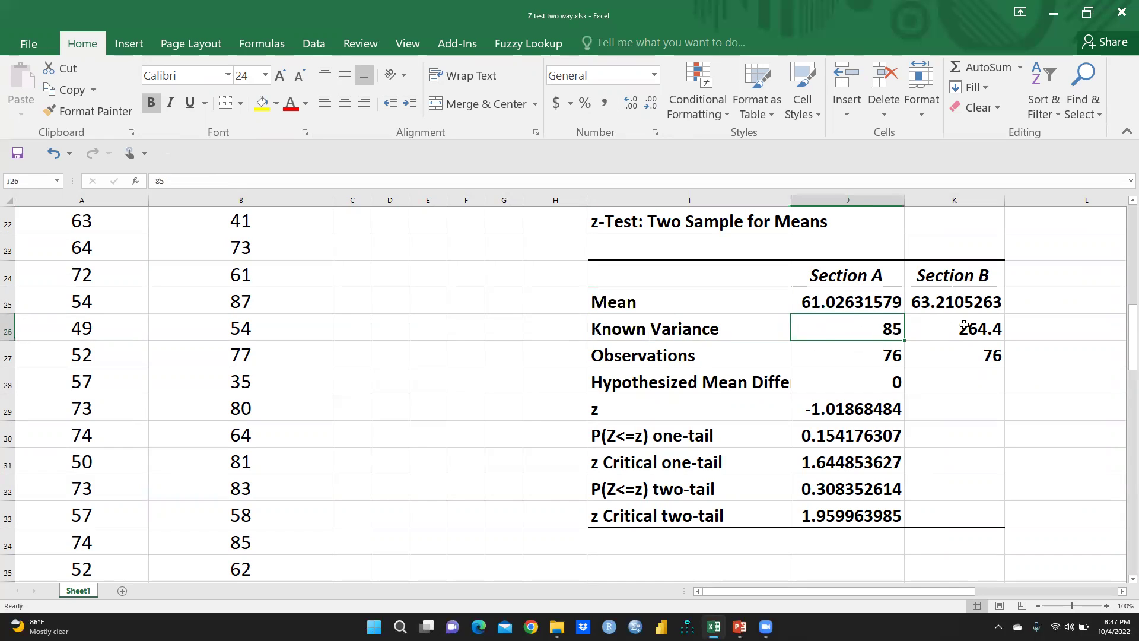
click(963, 326)
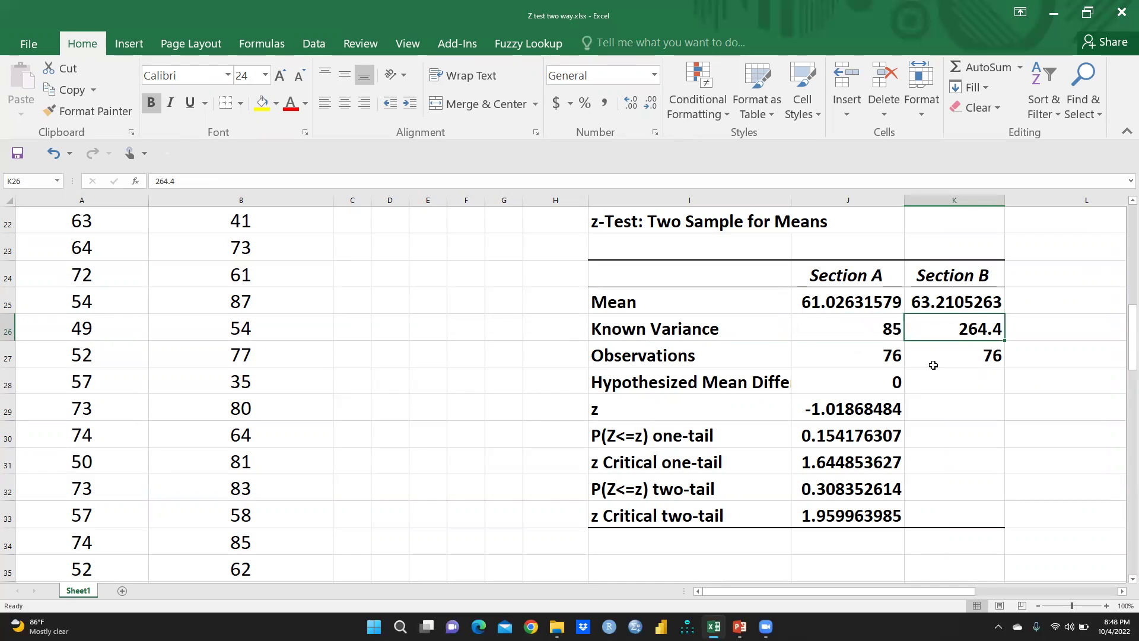
click(673, 355)
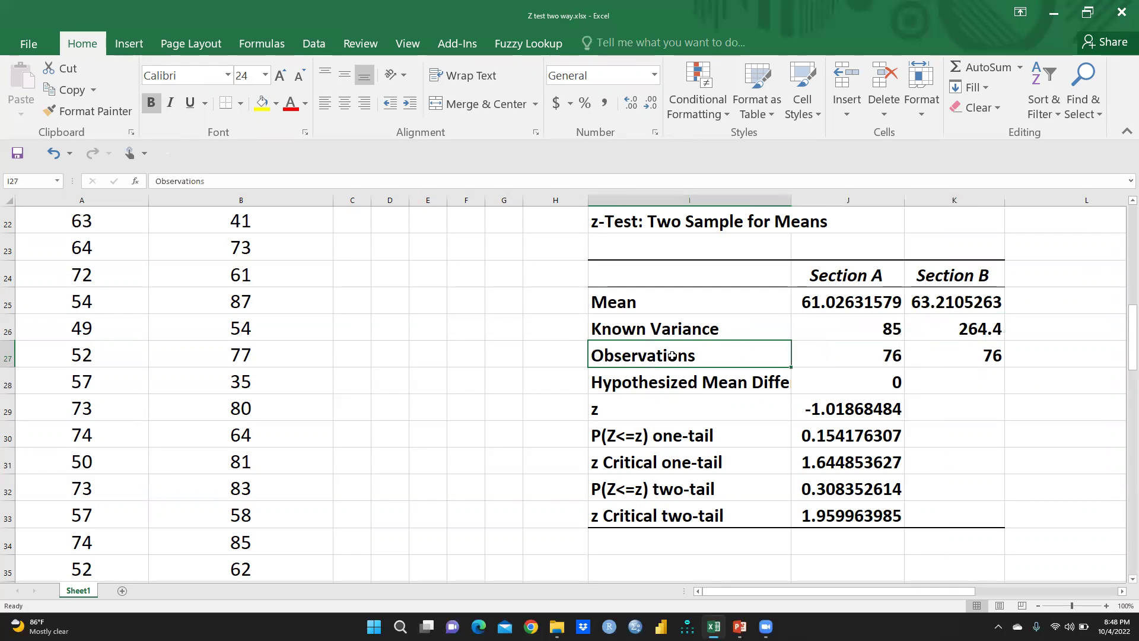
click(874, 355)
click(979, 357)
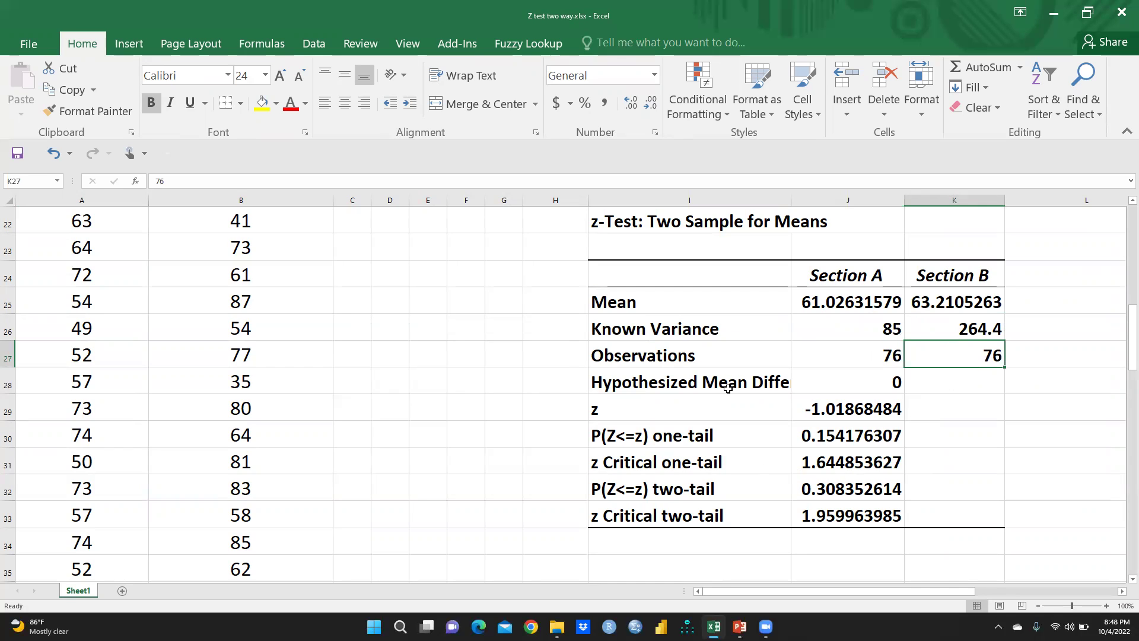
drag(790, 197, 869, 202)
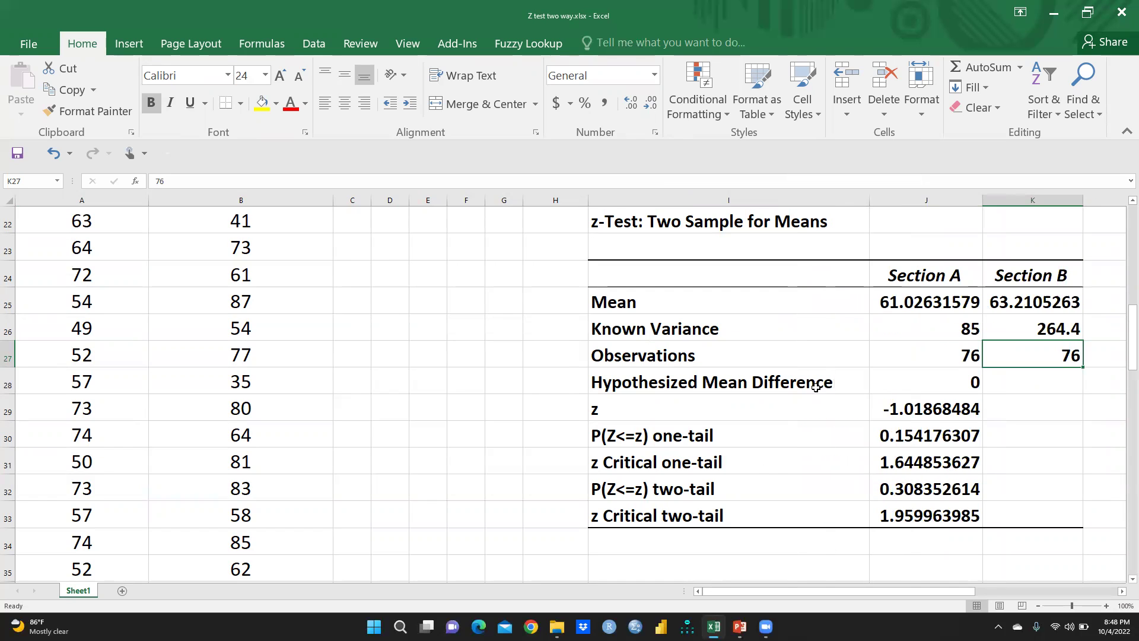
click(945, 387)
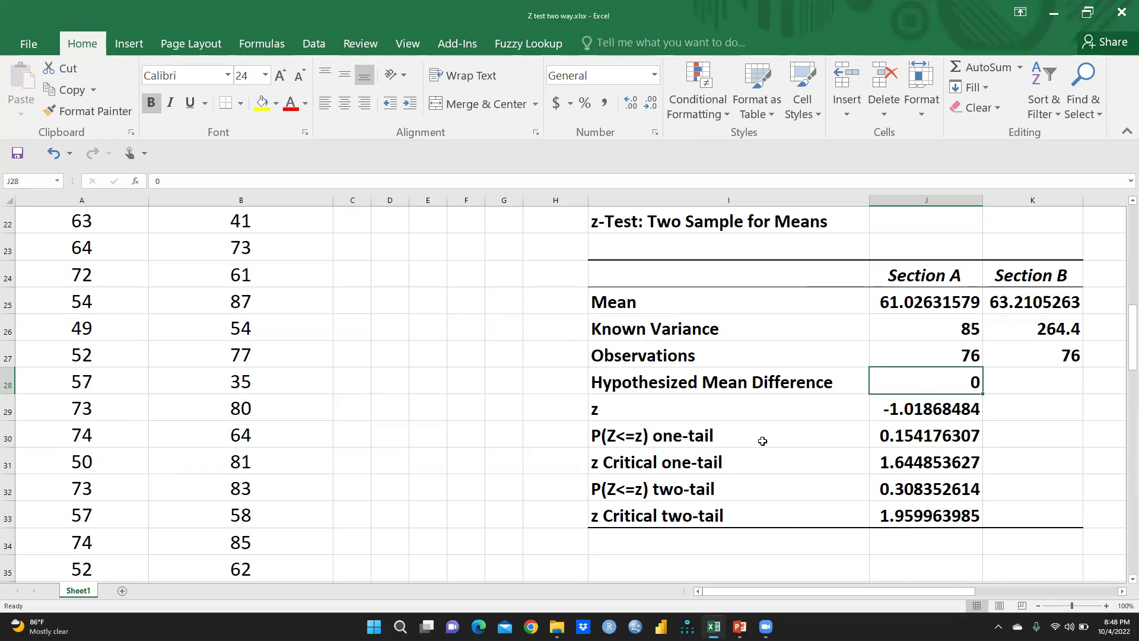
click(625, 408)
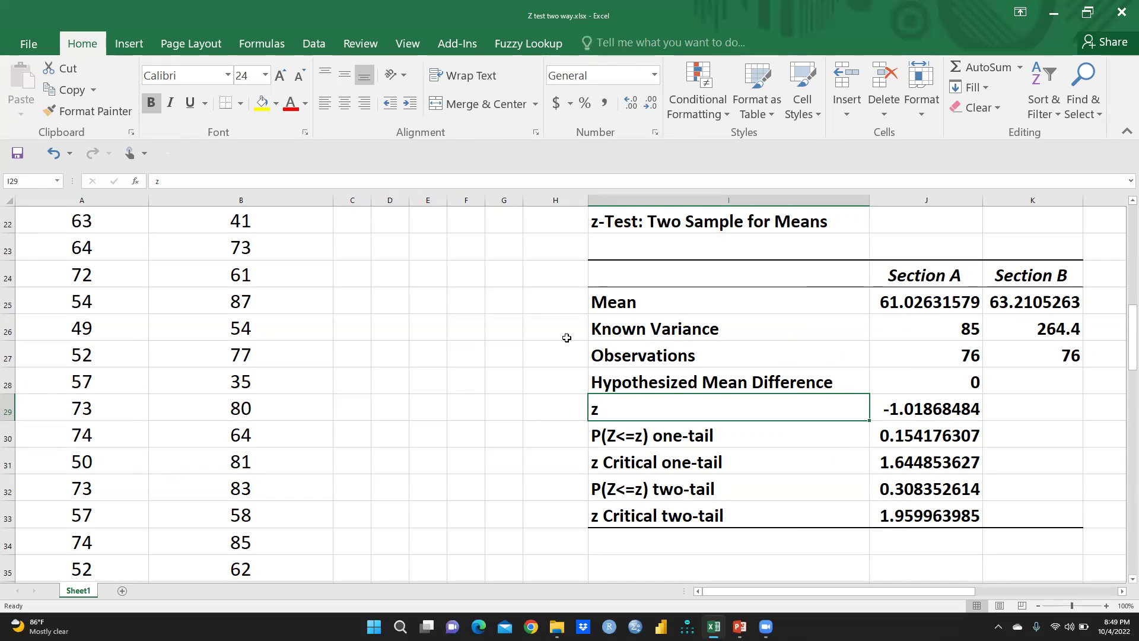
scroll(554, 350, up, 4)
scroll(472, 403, up, 1)
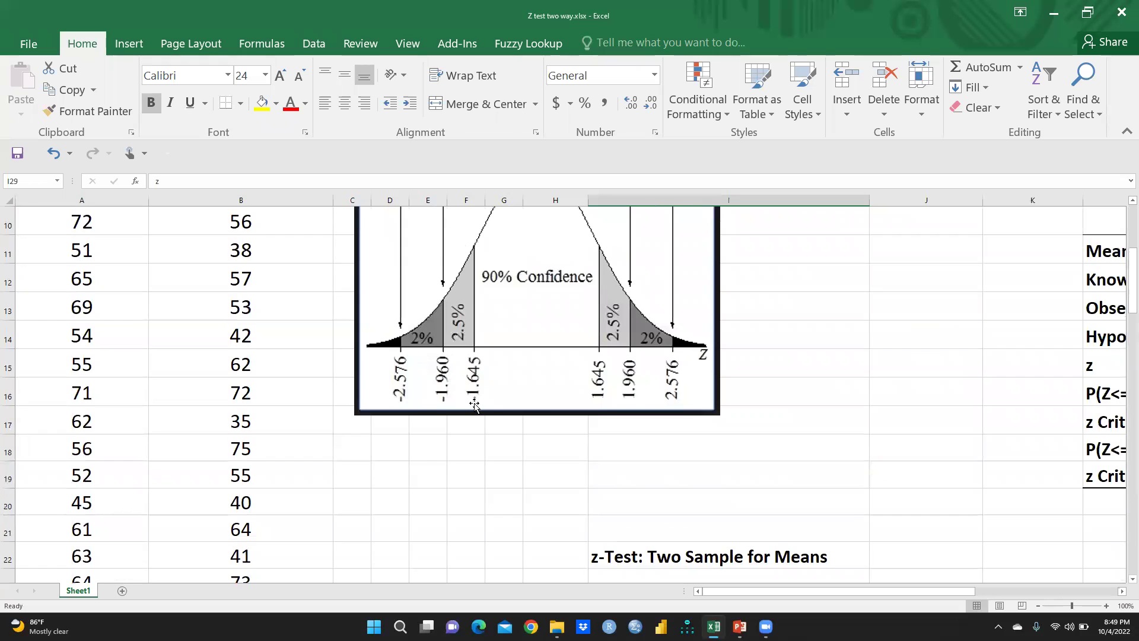
scroll(474, 406, up, 2)
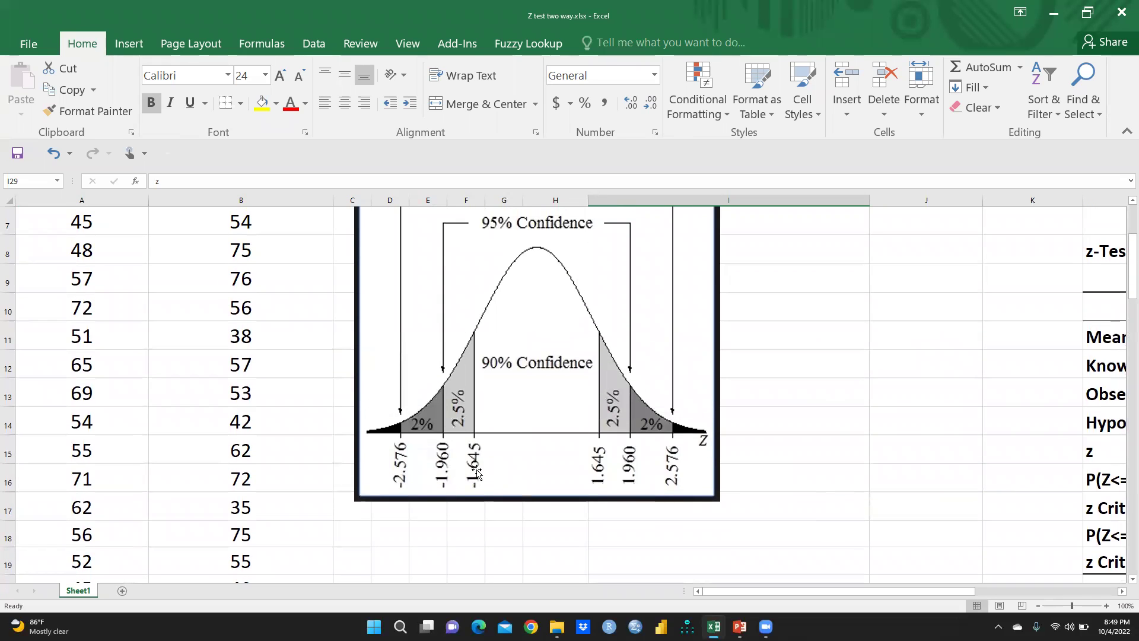
scroll(803, 461, down, 3)
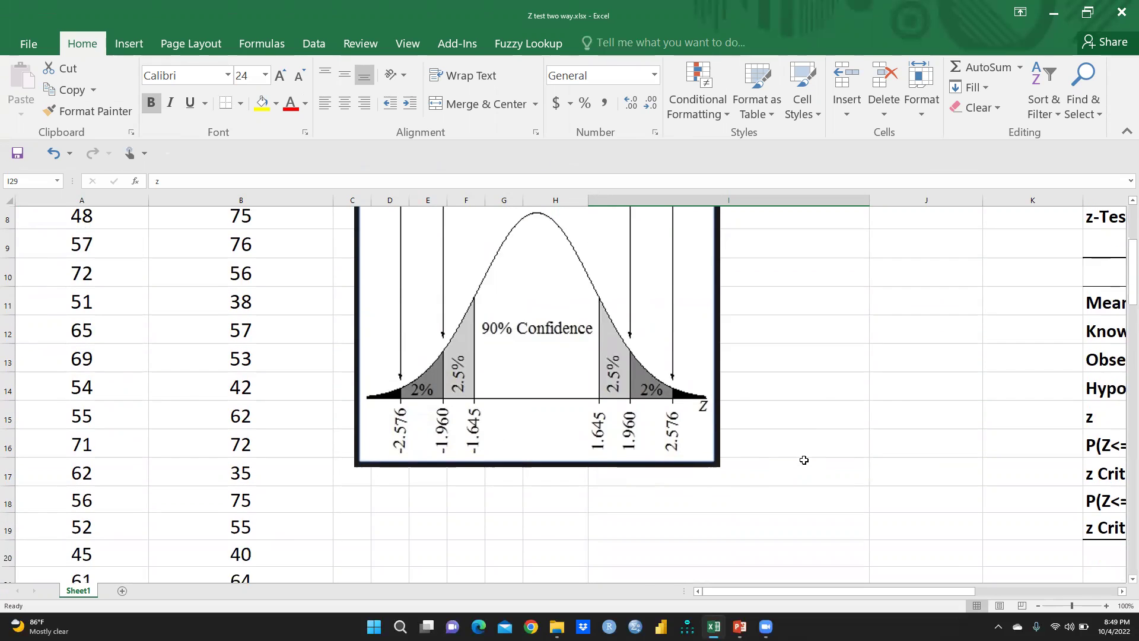
scroll(822, 483, down, 1)
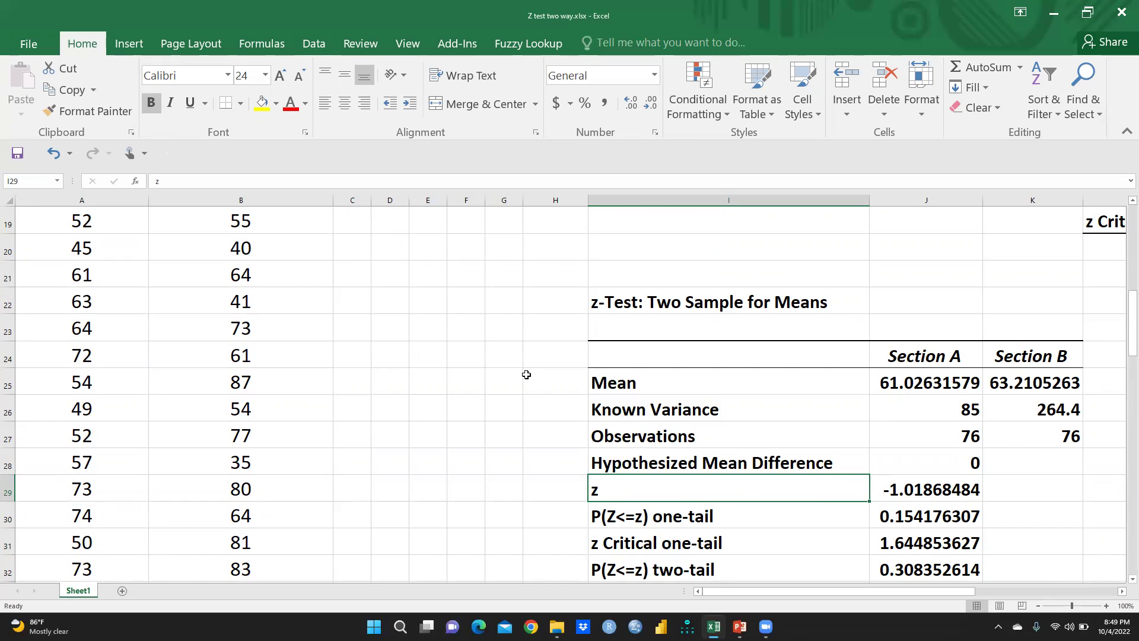
scroll(525, 375, up, 3)
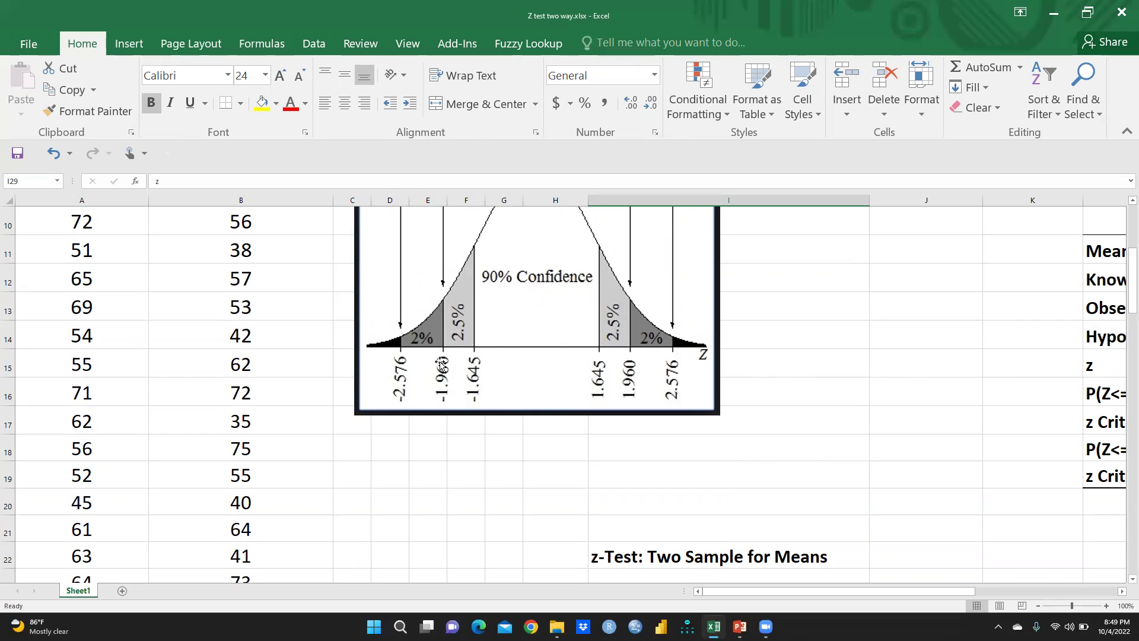
scroll(801, 365, up, 3)
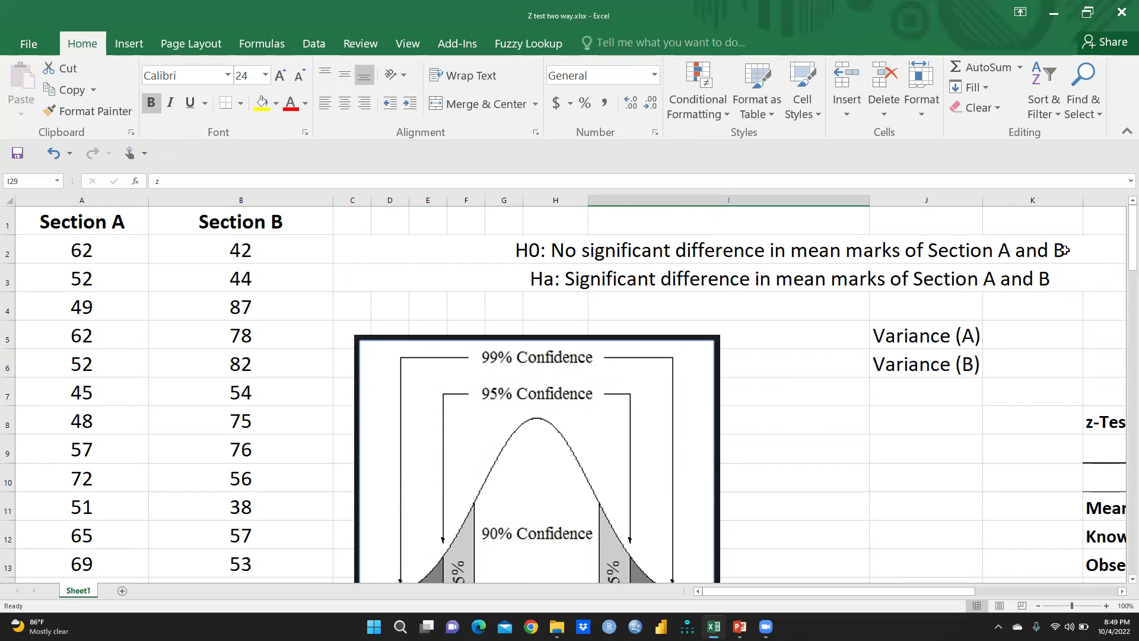
scroll(915, 490, down, 7)
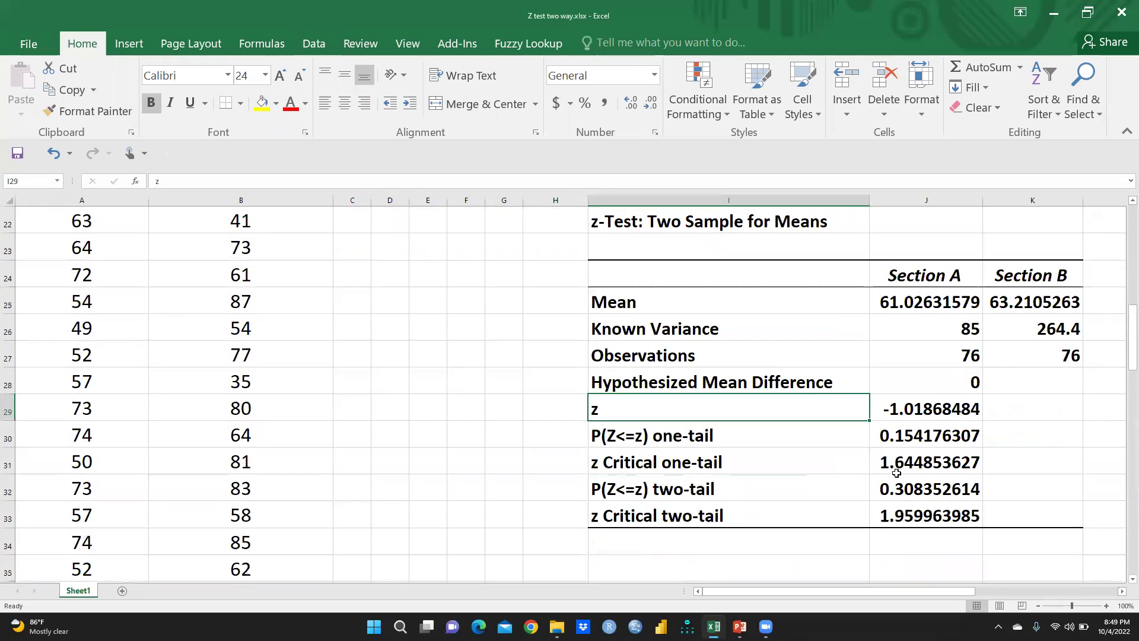
click(900, 440)
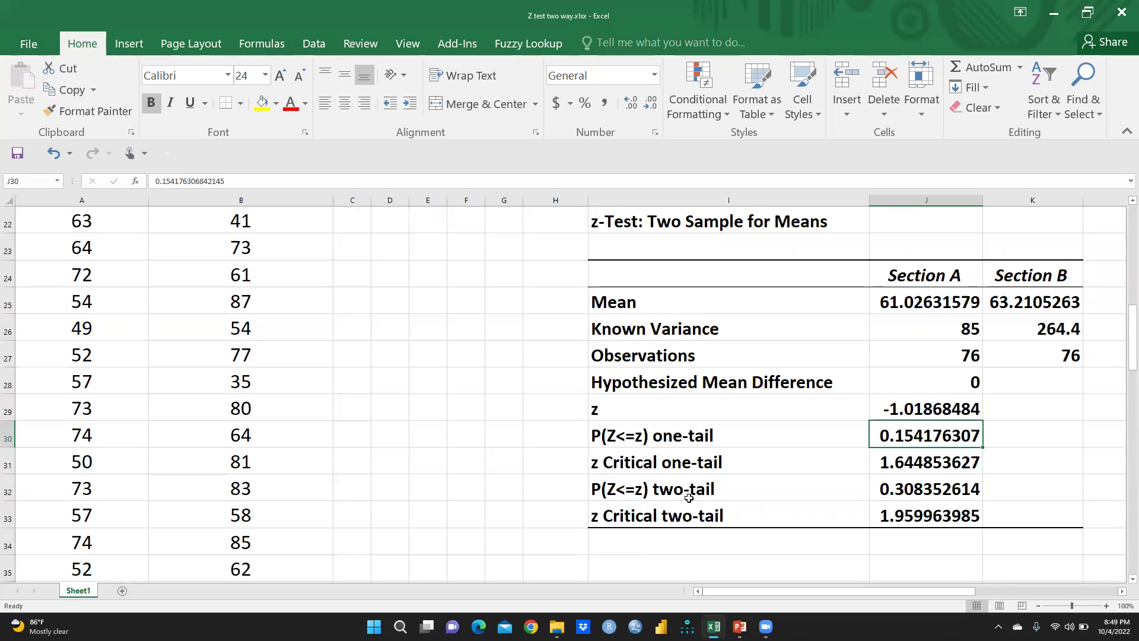
click(878, 496)
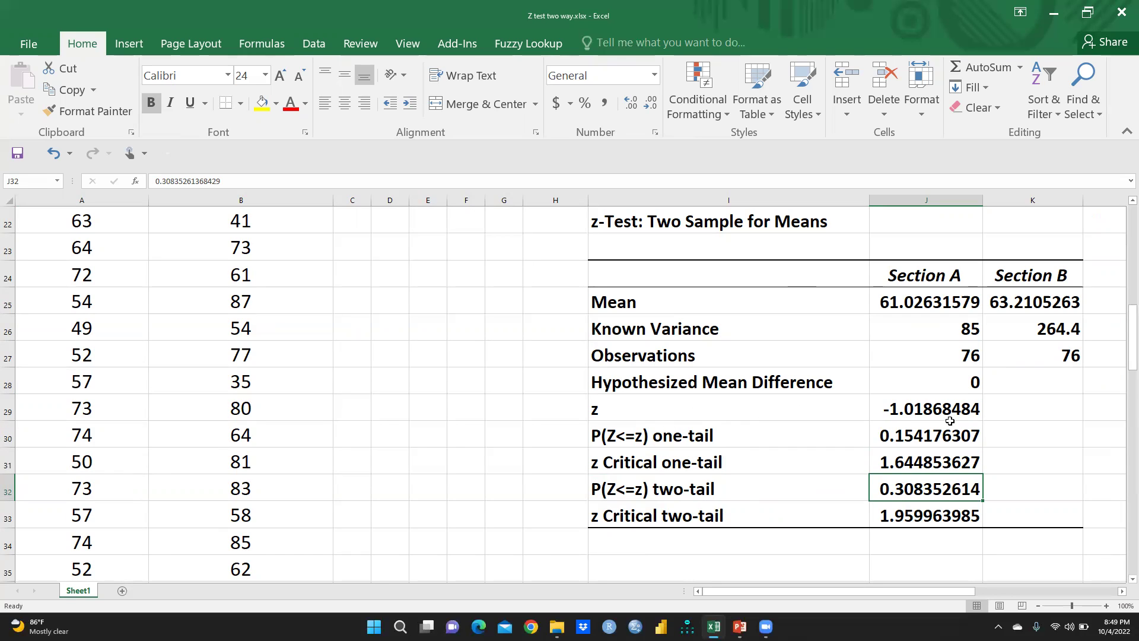
scroll(646, 366, up, 7)
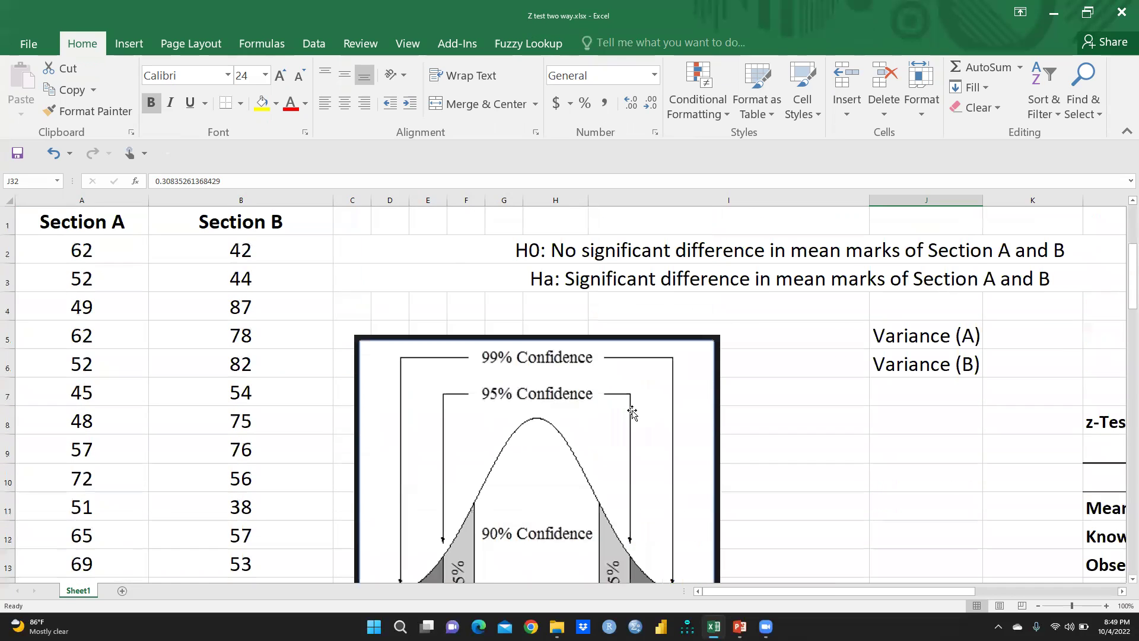